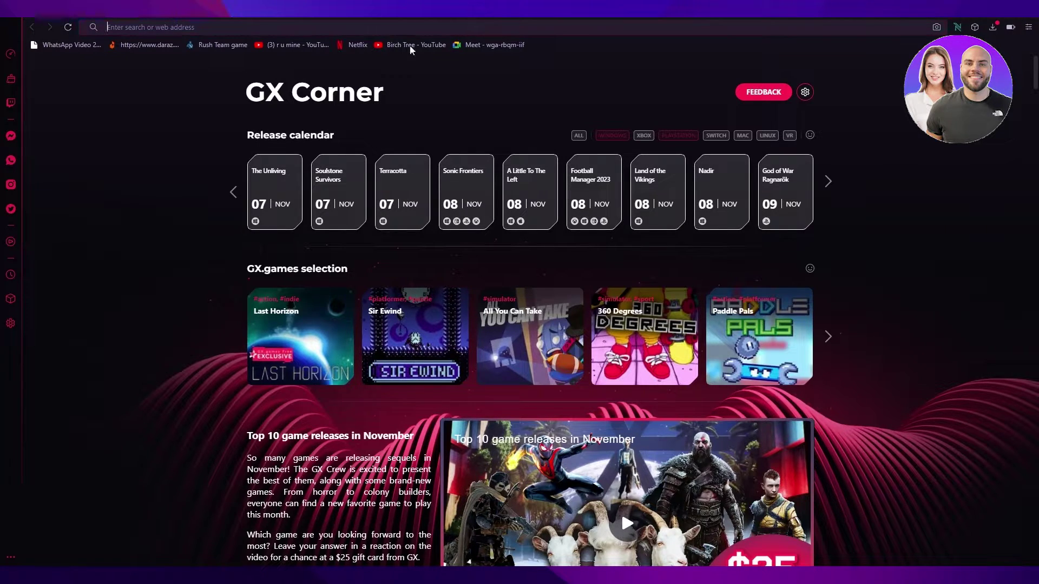
Run a Google search for 'coinbase' from the address bar and scroll through the results
key("ctrl+l")
type("coinbase")
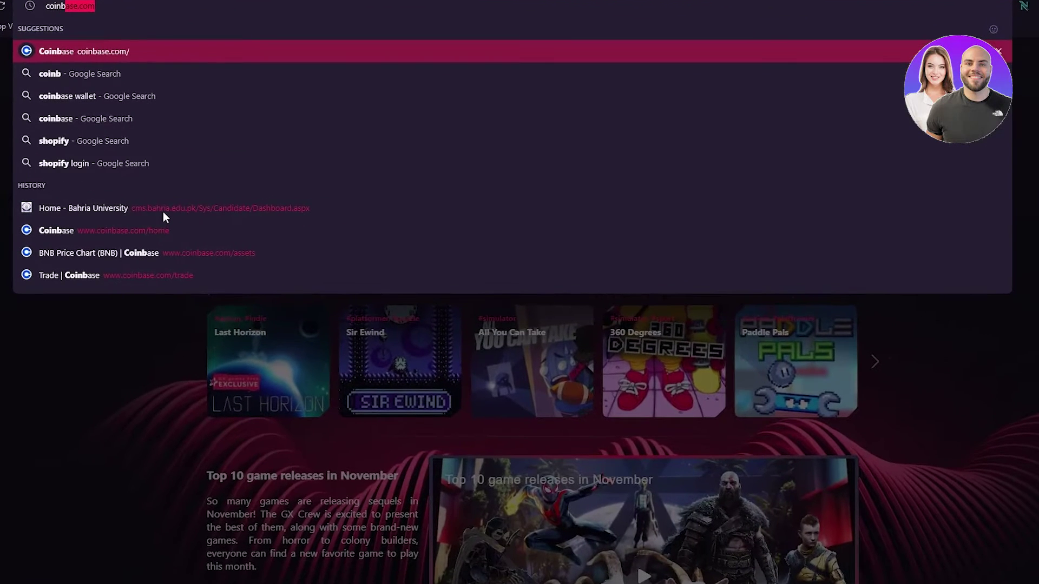
key("Delete")
key("Return")
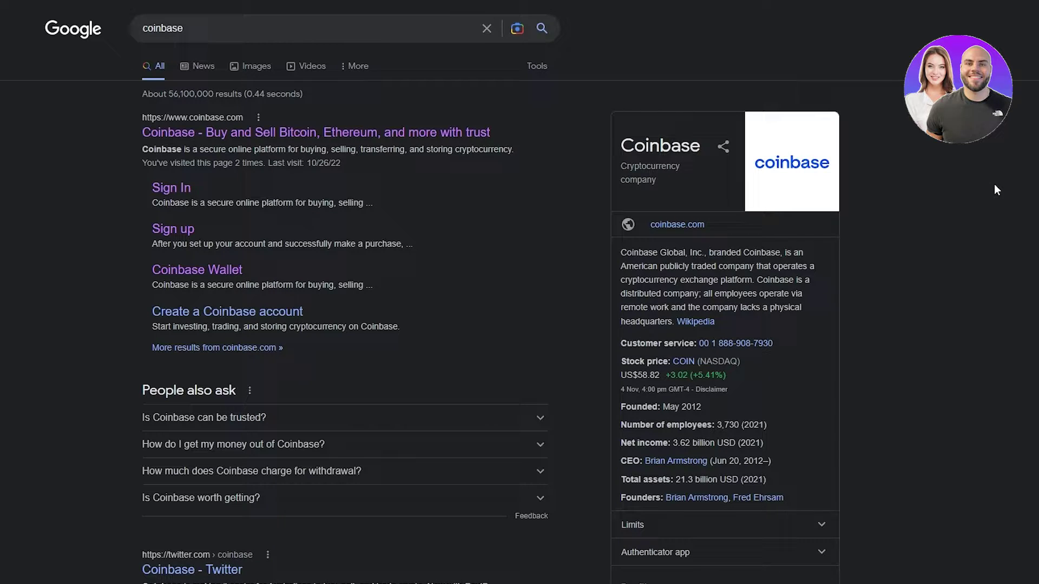
scroll(994, 185, "down", 3)
scroll(995, 190, "down", 4)
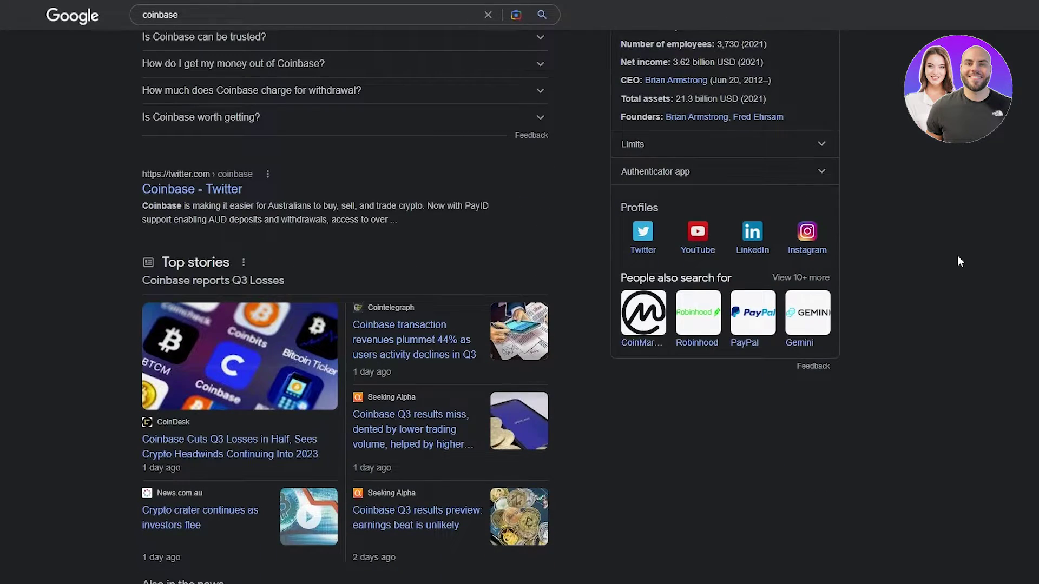
scroll(957, 262, "up", 7)
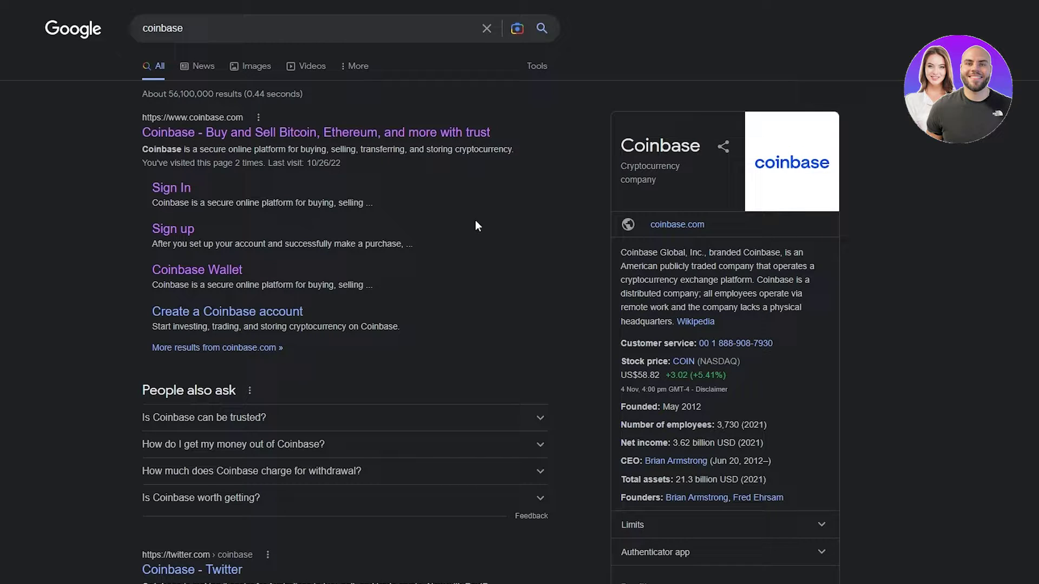
Glance at the image results, return to All, then search for 'wallet'
left_click(254, 65)
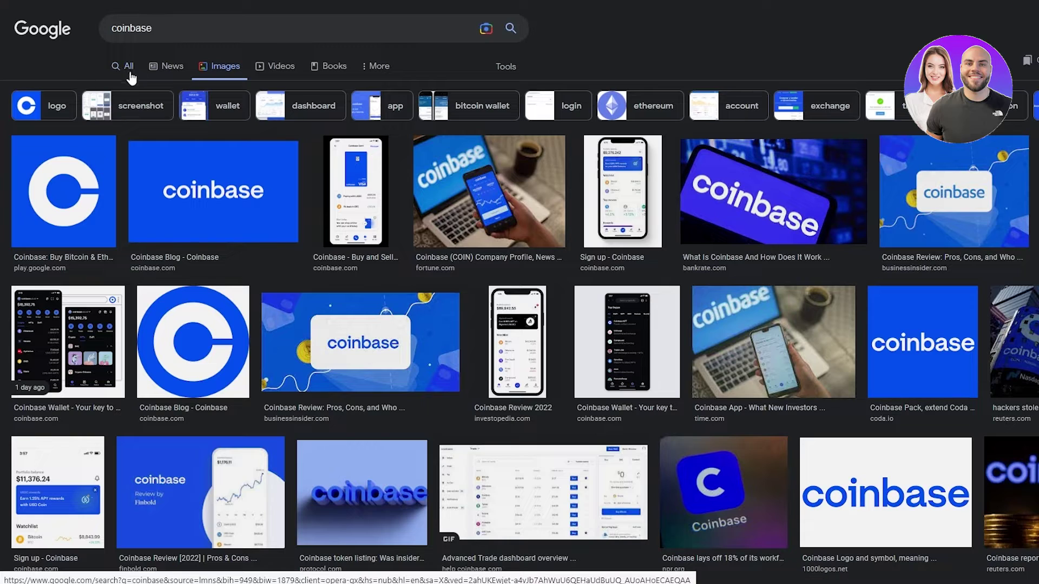
left_click(121, 67)
triple_click(194, 29)
key("BackSpace")
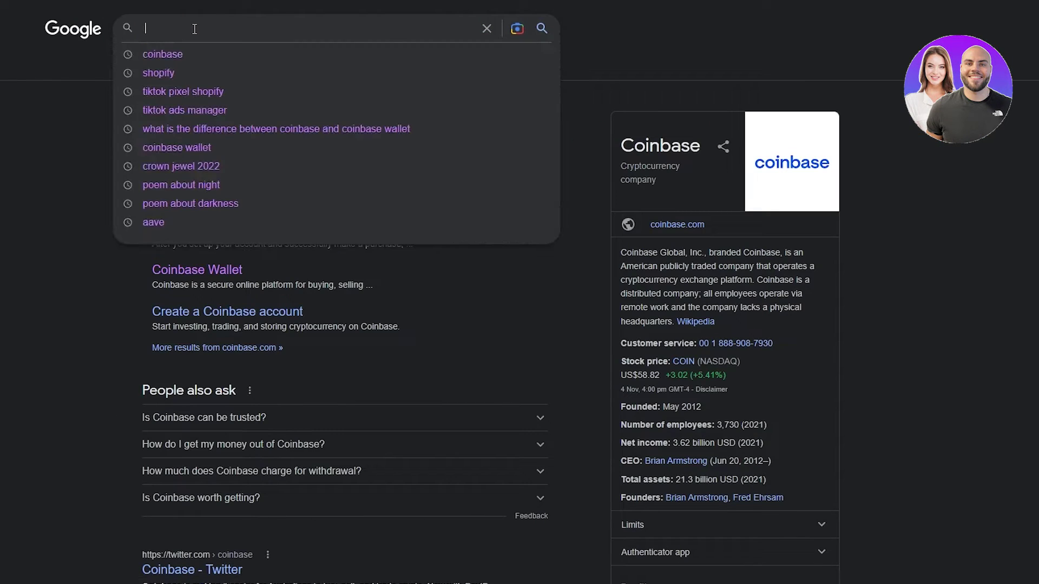
type("wallet")
key("Return")
Change the search query to 'coinbase wallet' and run it
triple_click(194, 28)
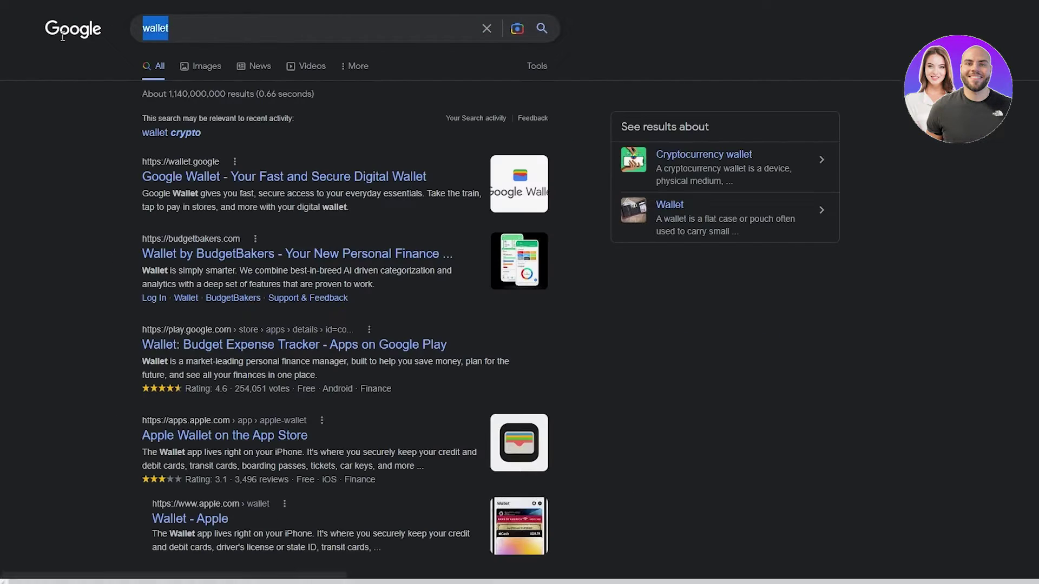
type("coib")
key("BackSpace")
type("nb")
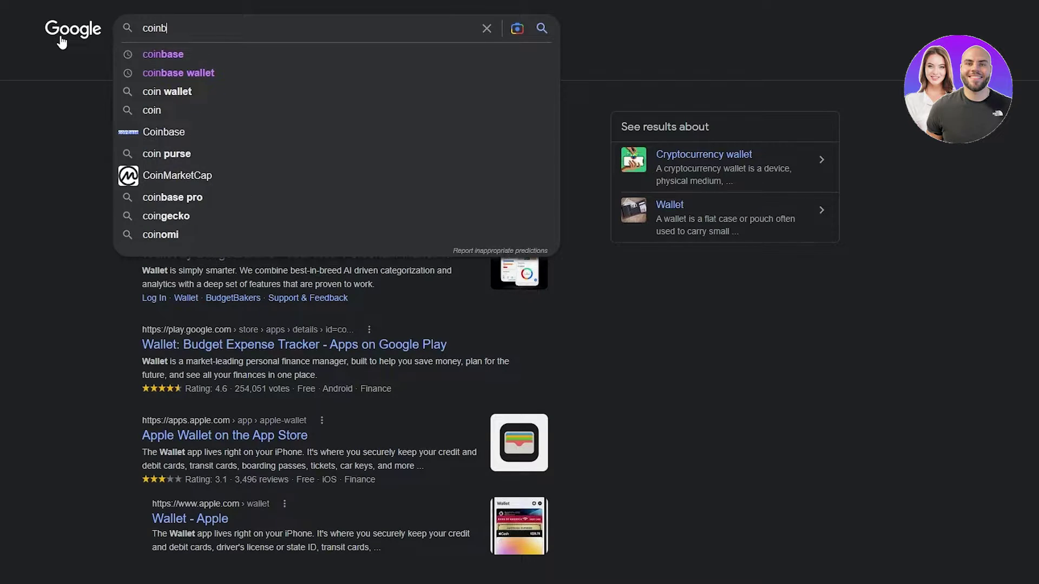
type("ase wallet")
key("Return")
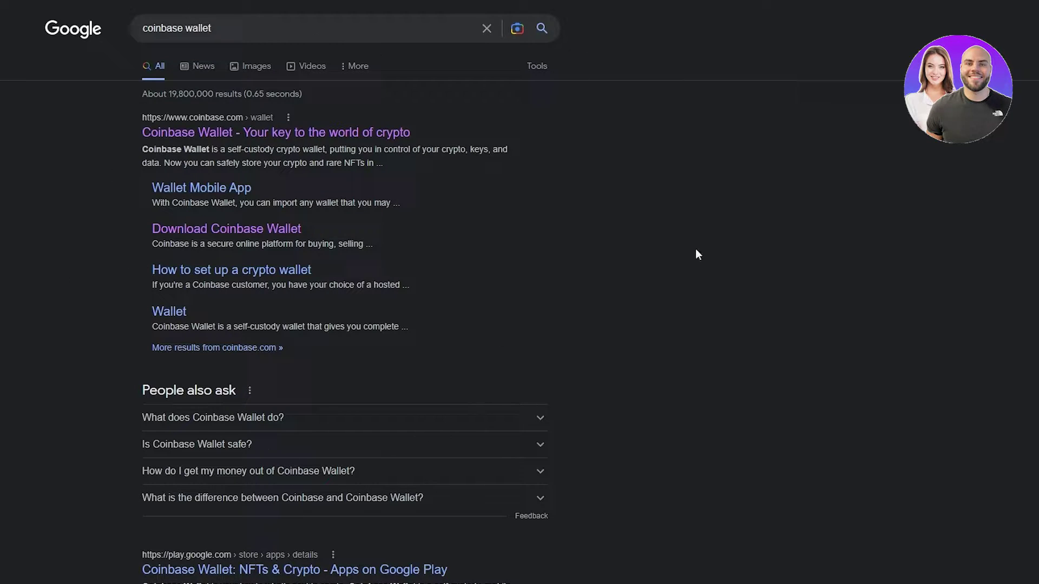
Expand 'What does Coinbase Wallet do?' under People also ask, then briefly open and close the wallet extension panel
left_click(471, 422)
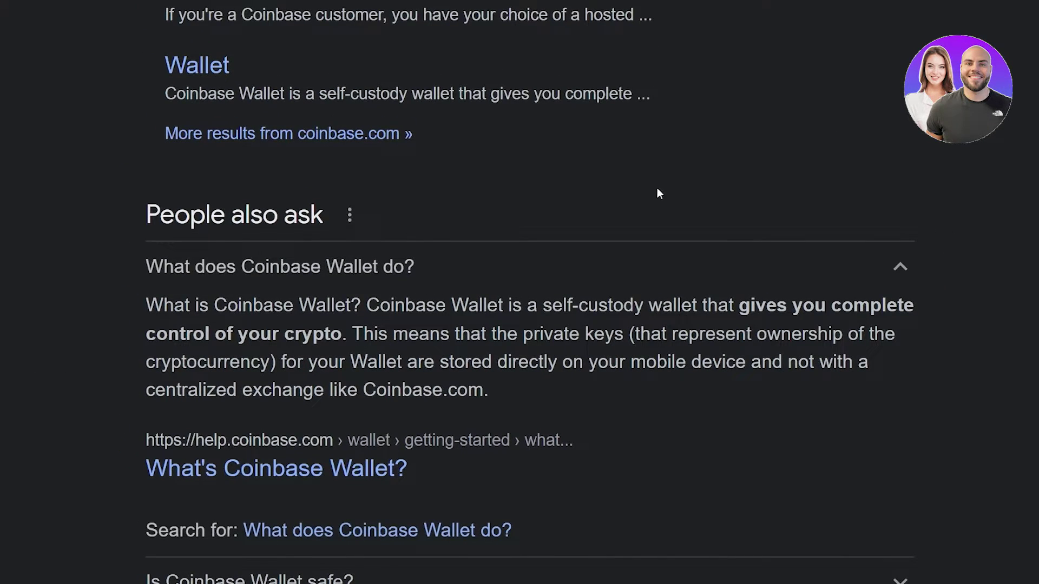
scroll(657, 192, "up", 5)
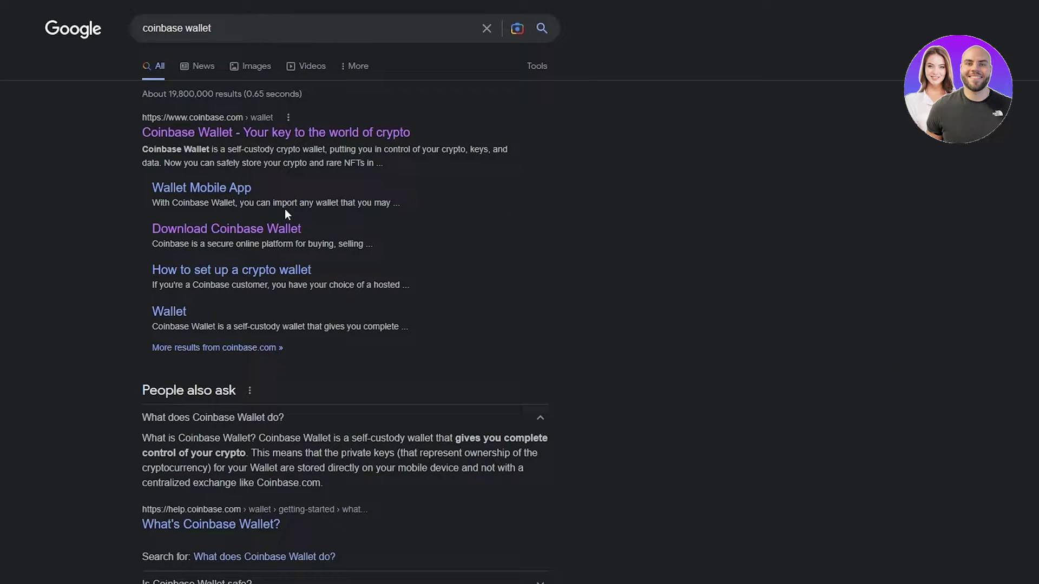
left_click_drag(285, 207, 469, 131)
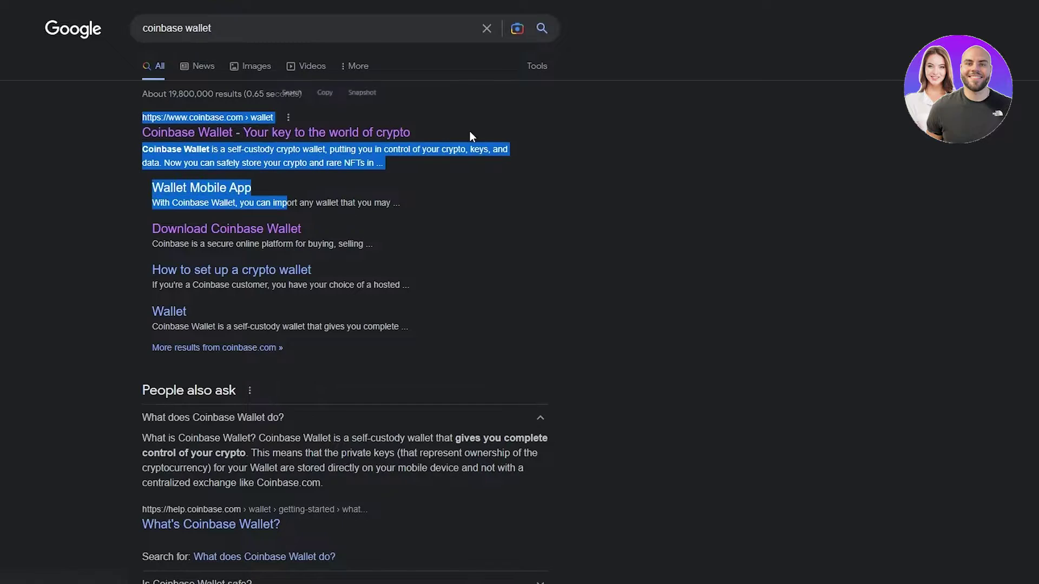
left_click(584, 119)
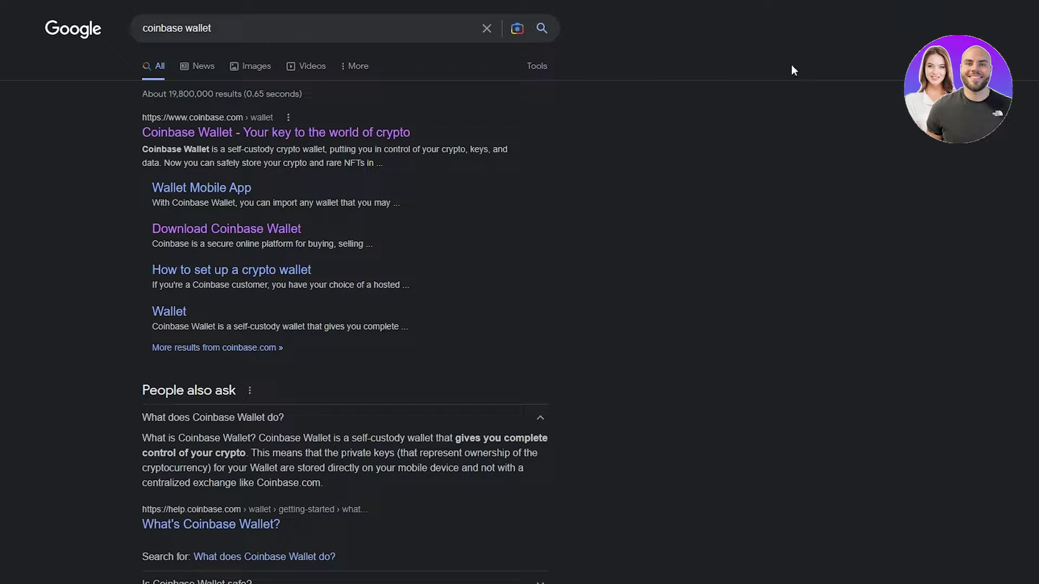
left_click(970, 6)
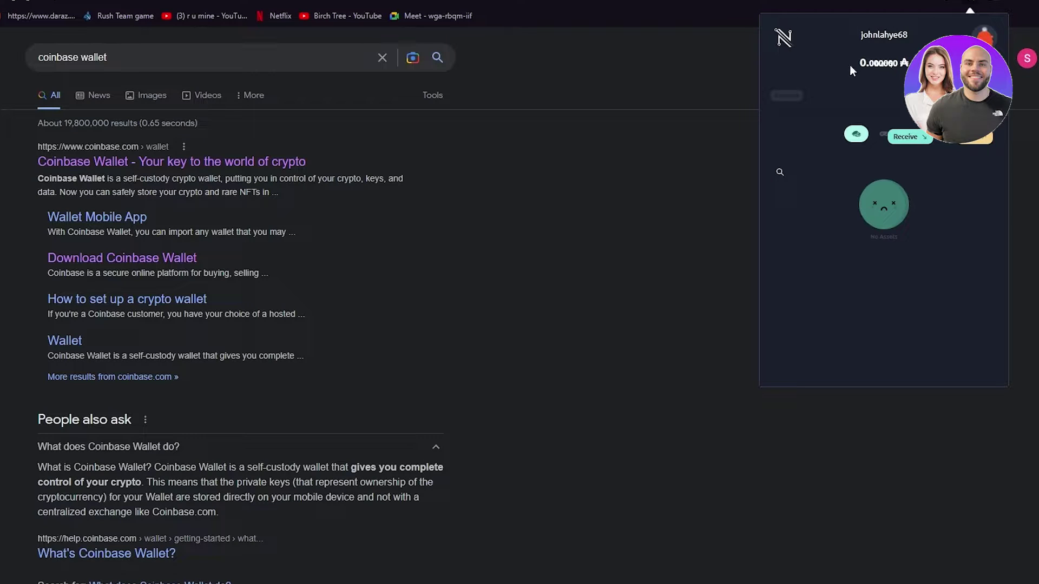
left_click(553, 215)
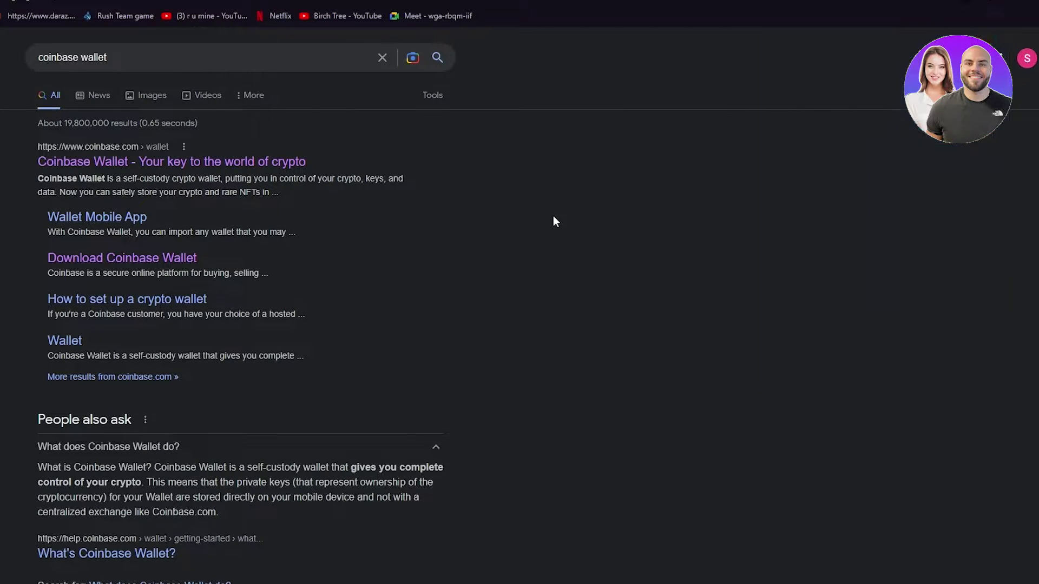
Open the 'Coinbase Wallet - Your key to the world of crypto' result and go to its Download Coinbase Wallet page
left_click(325, 141)
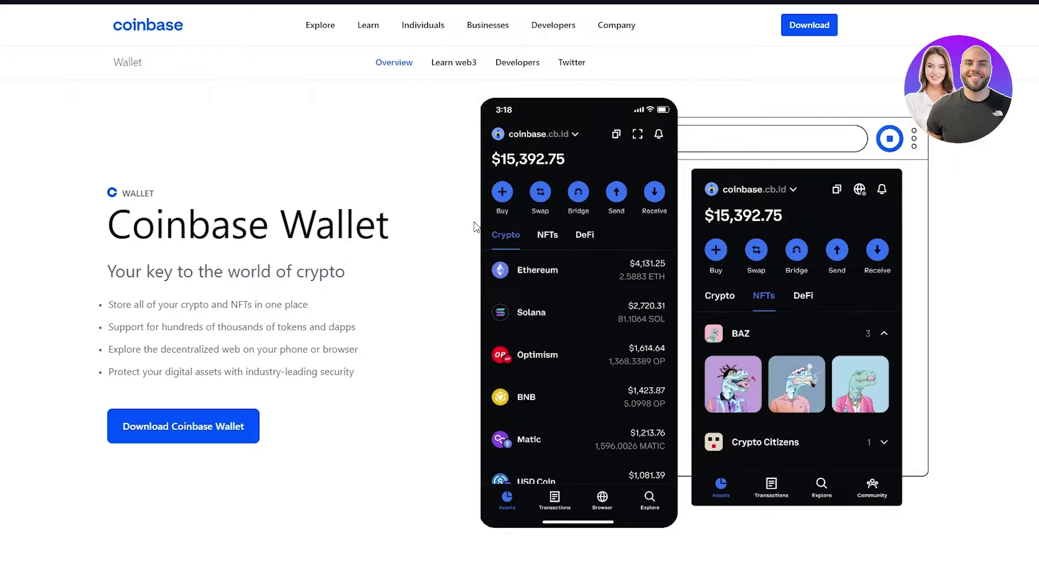
left_click(168, 421)
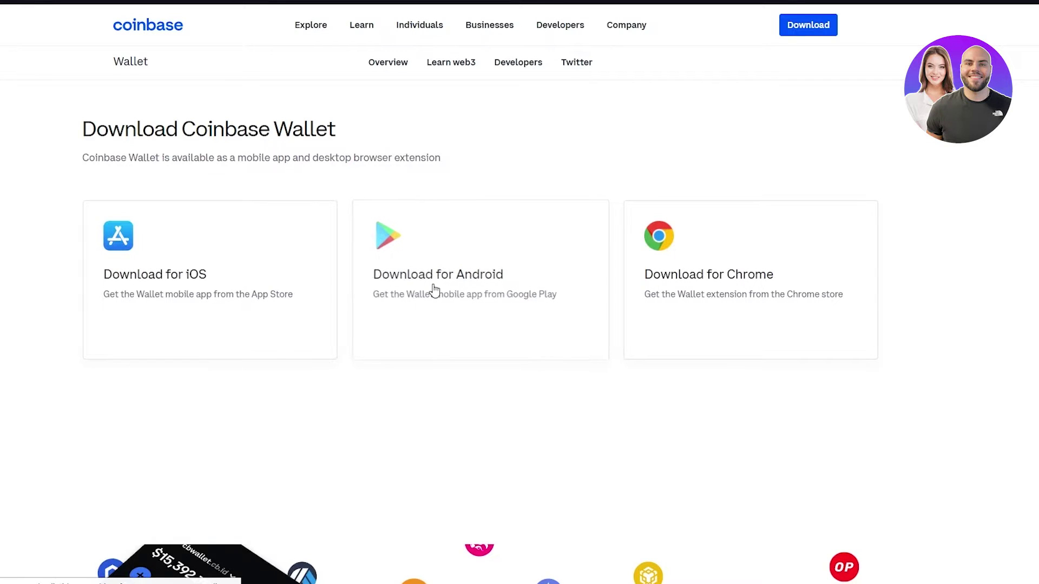
Install the Coinbase Wallet extension from the Chrome Web Store via Add to Opera
left_click(757, 253)
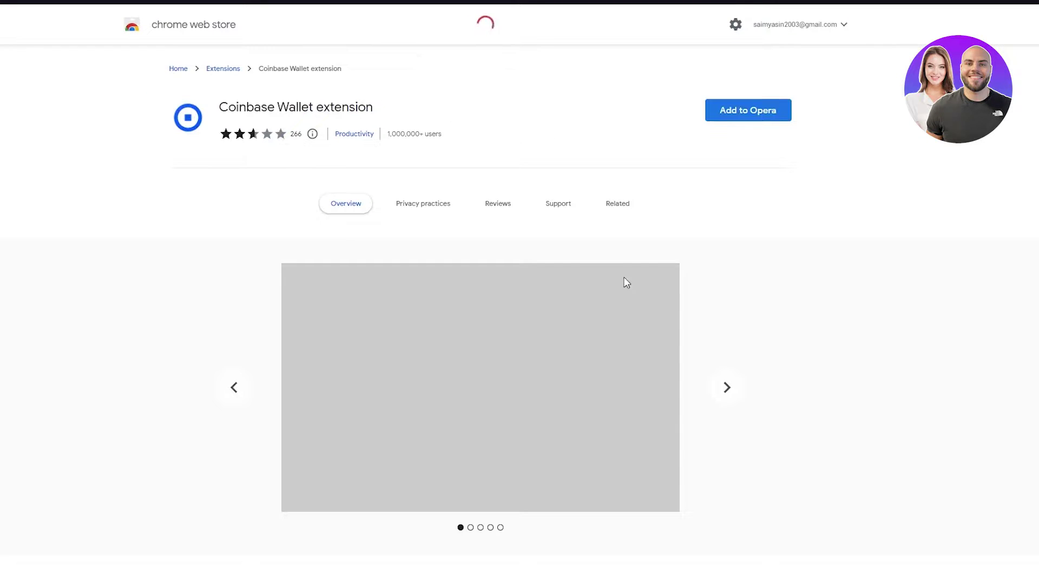
left_click(747, 116)
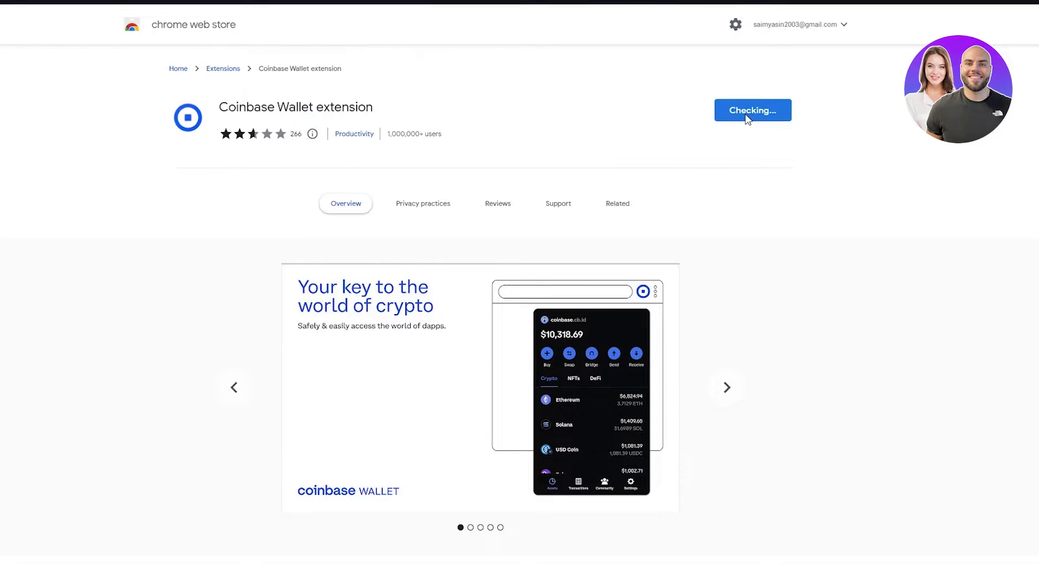
left_click(515, 101)
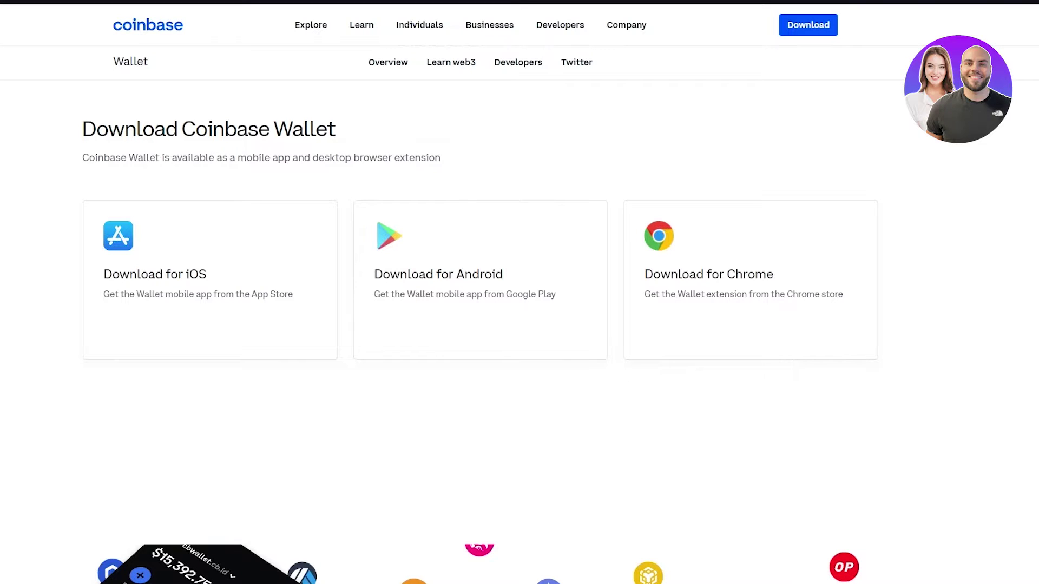
Pin Coinbase Wallet to the toolbar from the Extensions menu and open it
left_click(995, 8)
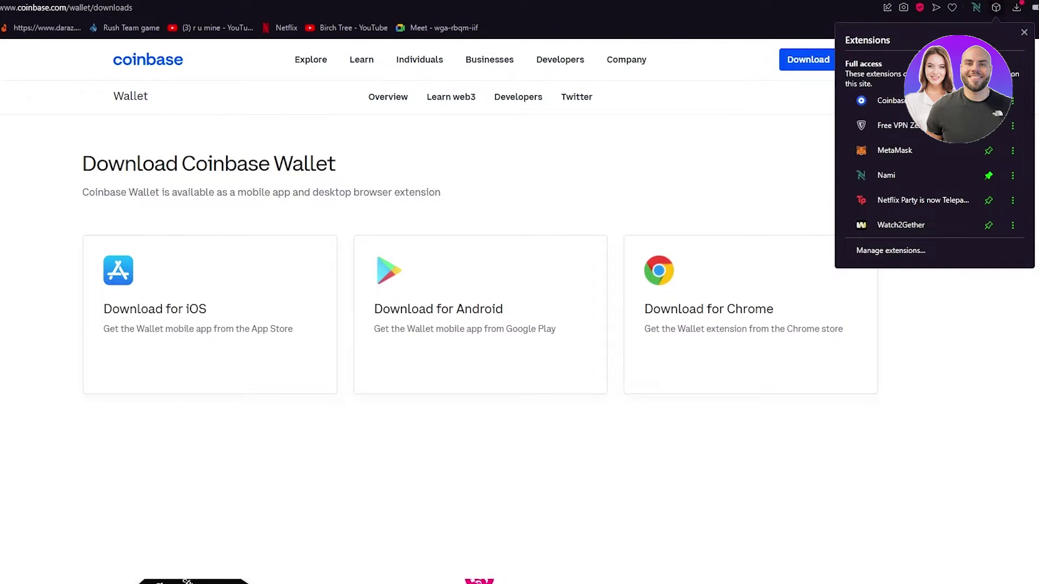
left_click(989, 100)
key("Escape")
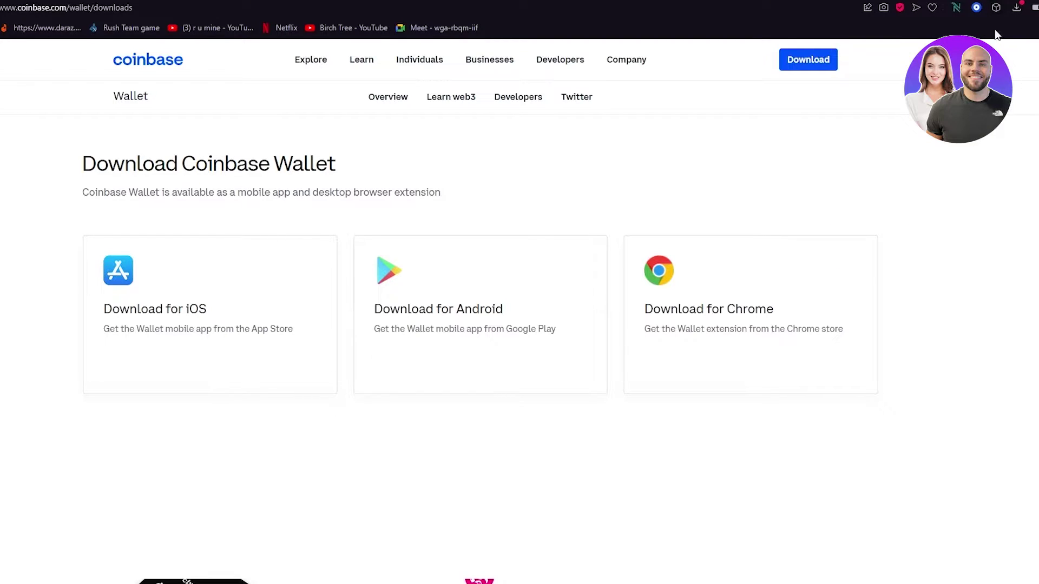
left_click(975, 10)
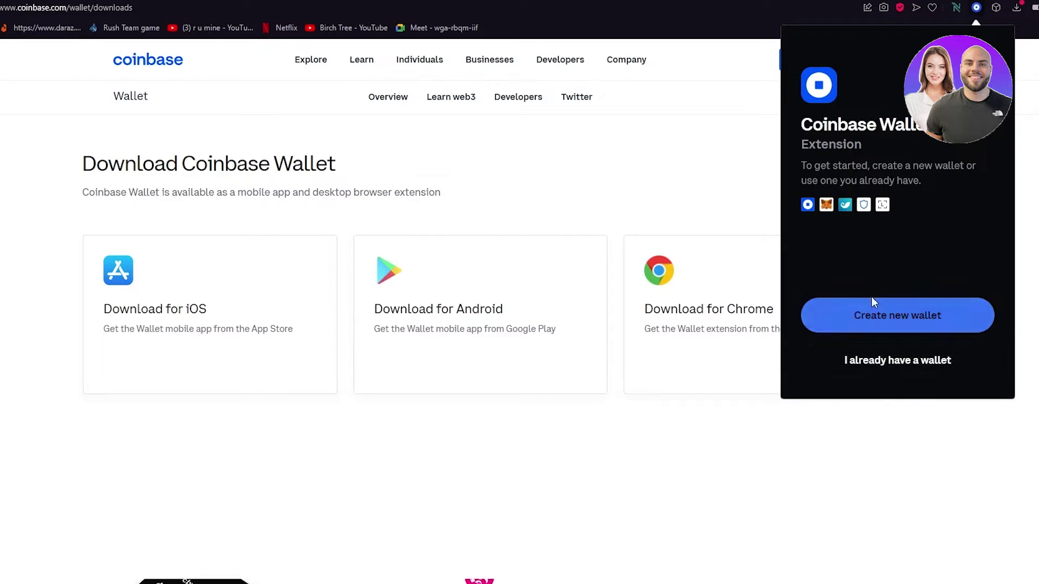
Start a new wallet, copy the recovery phrase, acknowledge the warning, and continue to verification
left_click(893, 314)
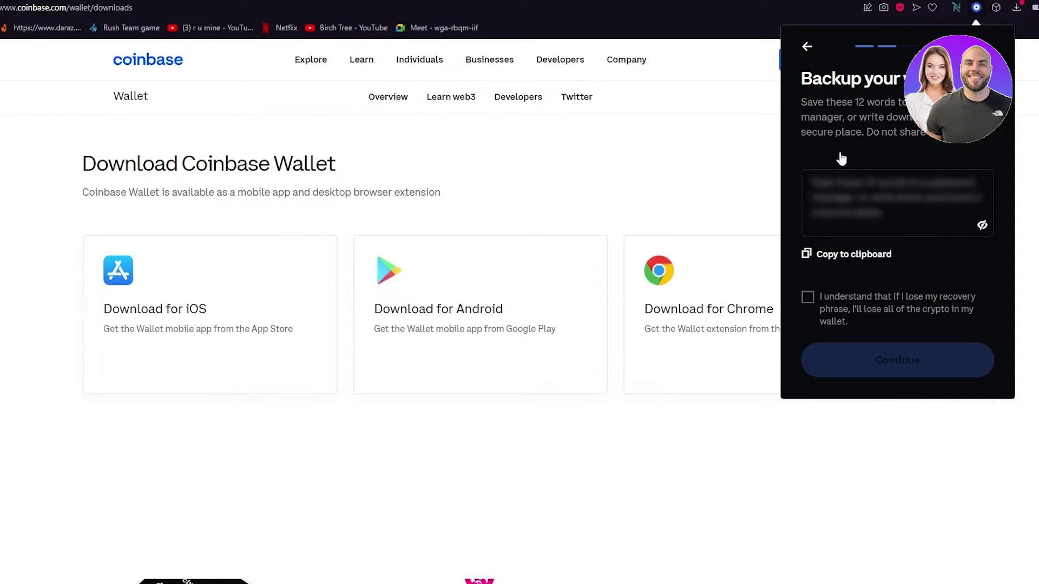
left_click(814, 255)
left_click(806, 299)
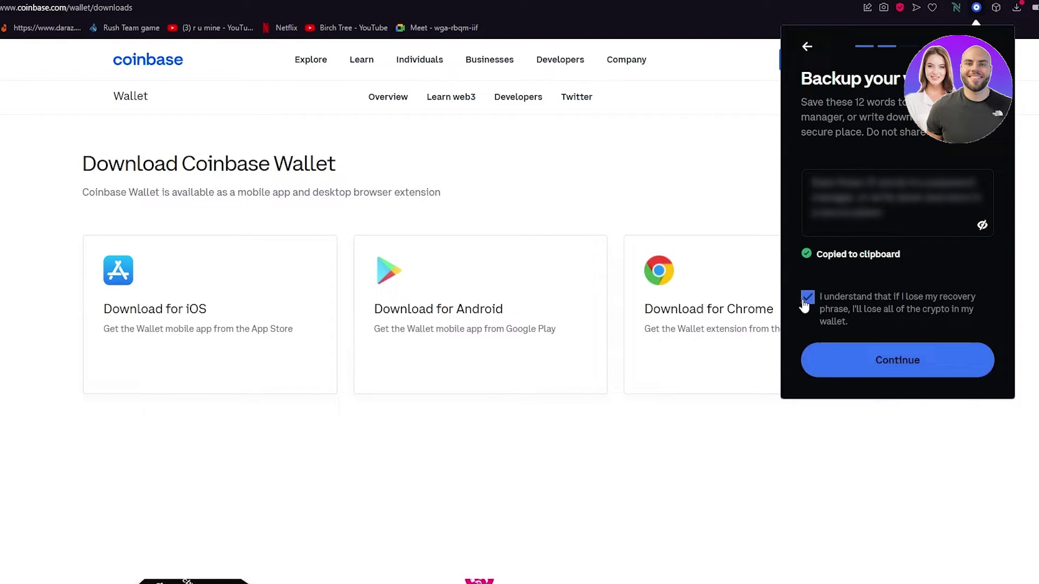
left_click(867, 359)
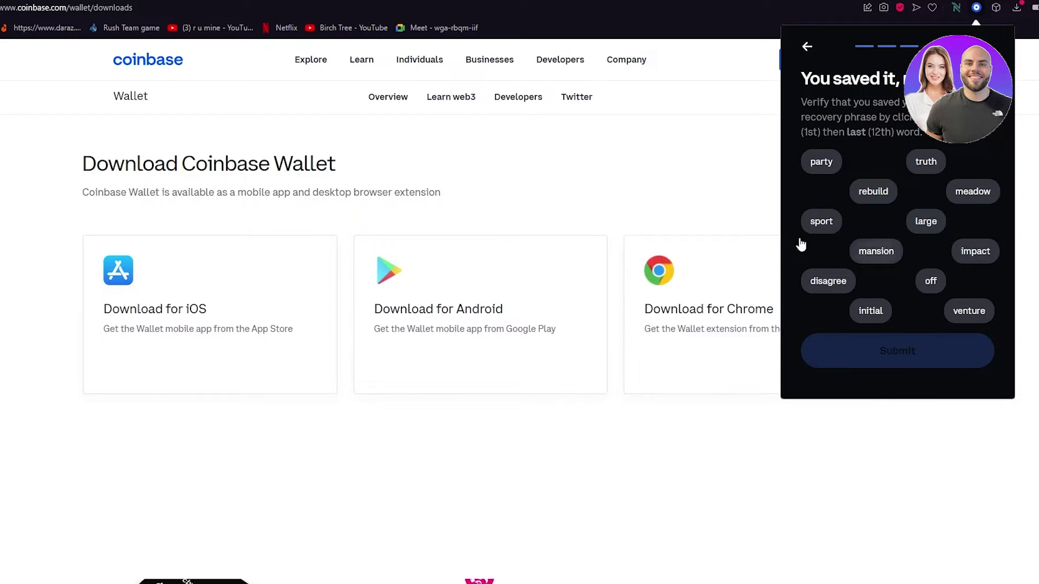
mouse_move(554, 102)
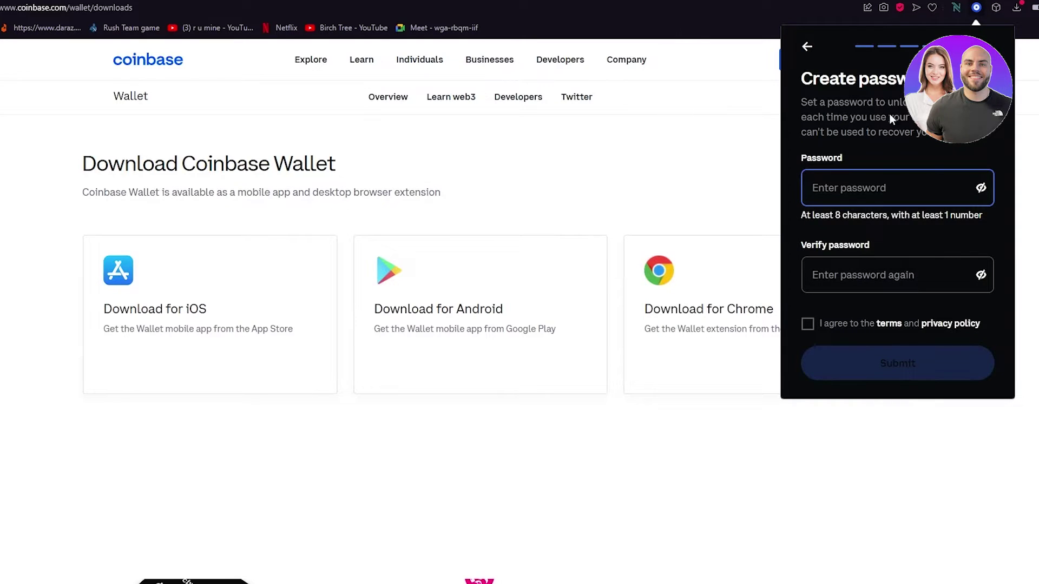
Enter and verify the wallet password, agree to the terms, and submit
type("•••••")
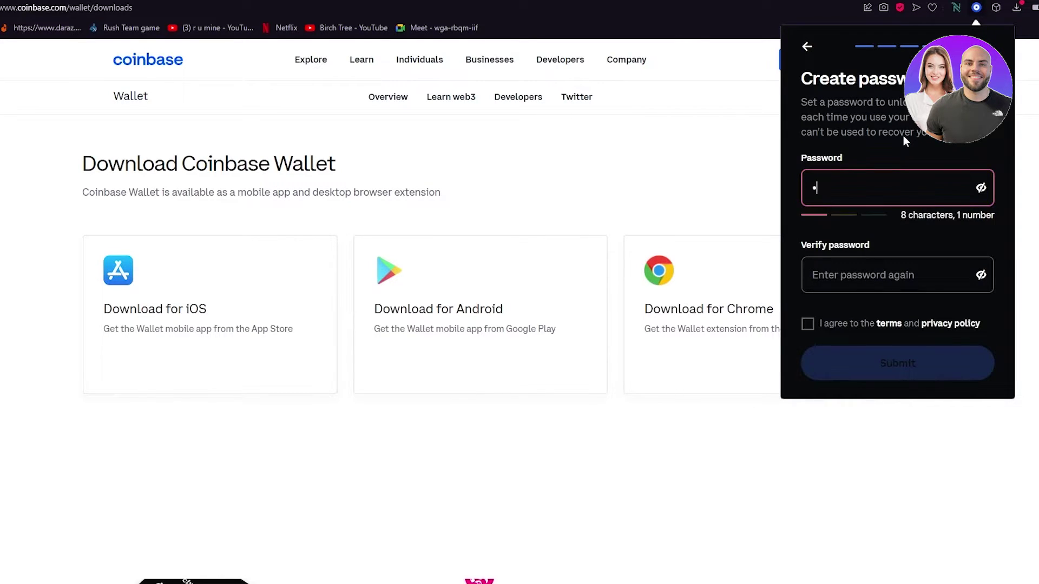
type("••••")
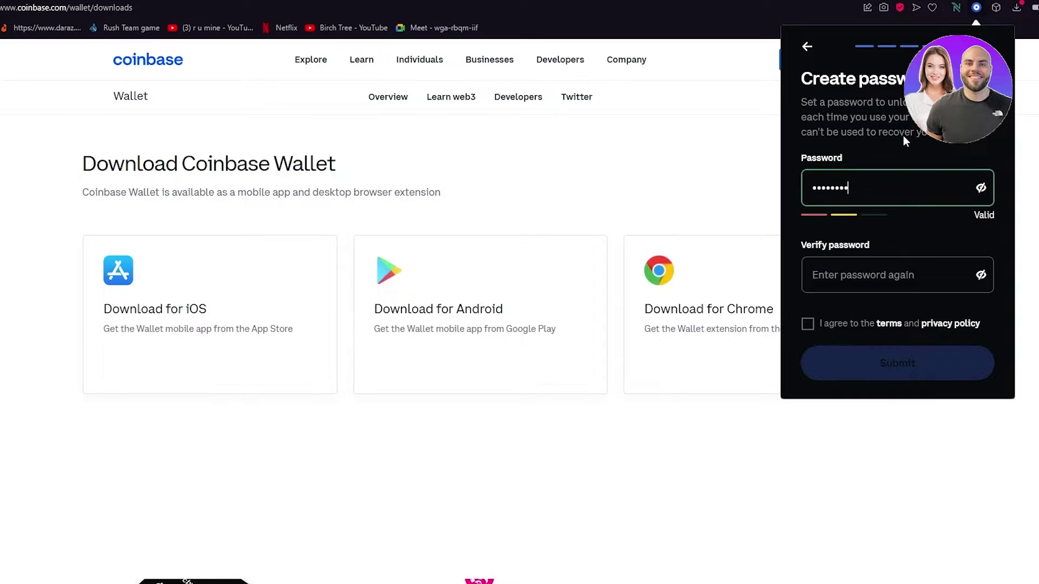
left_click(881, 276)
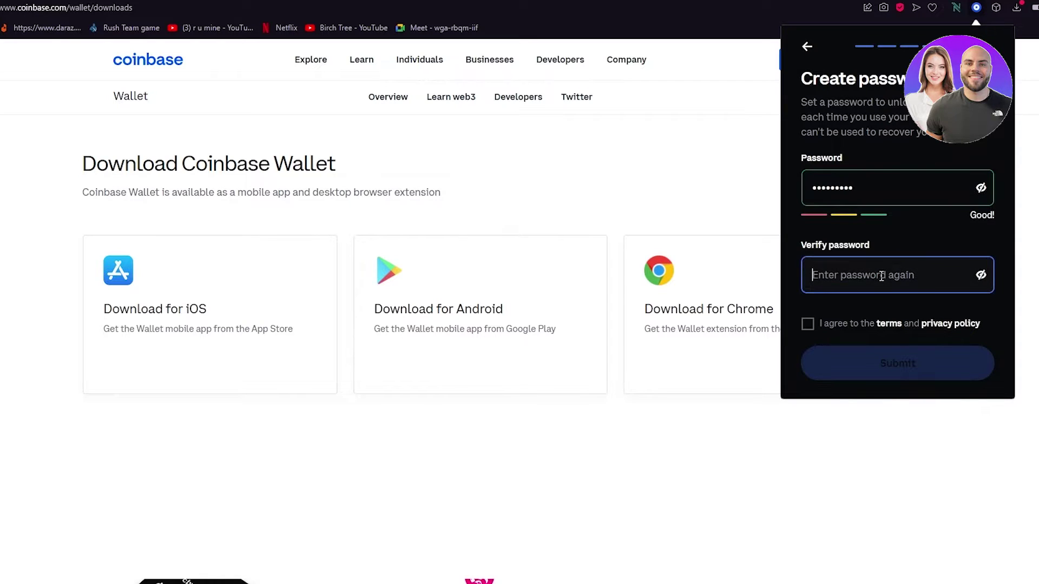
type("••")
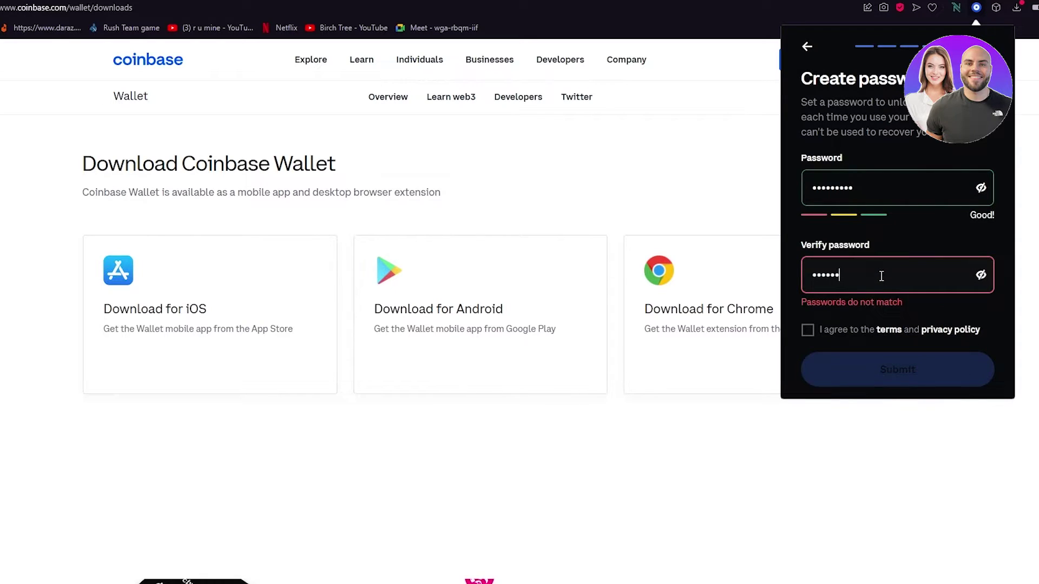
type("•••••••")
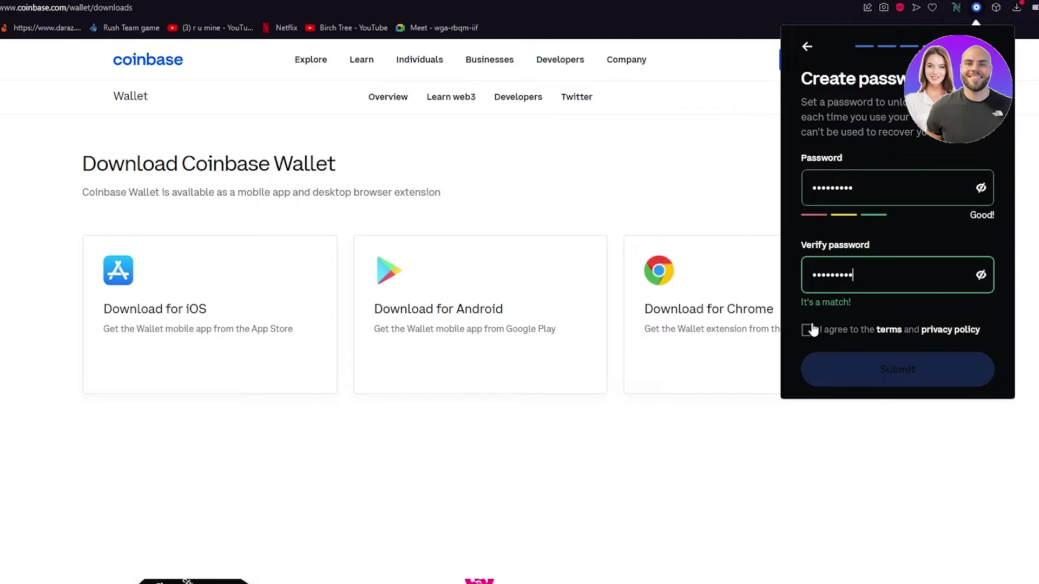
left_click(807, 329)
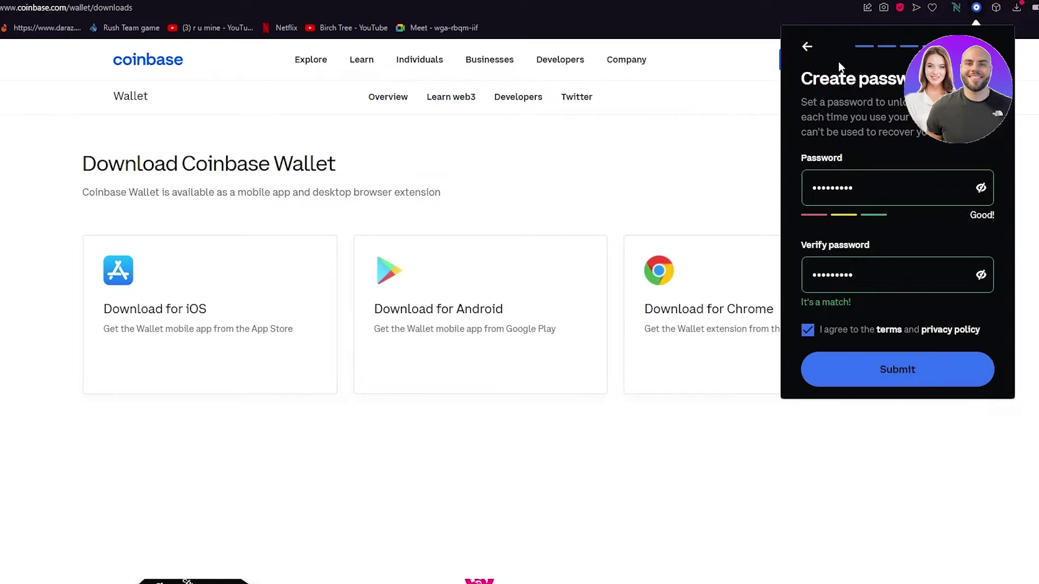
left_click(900, 368)
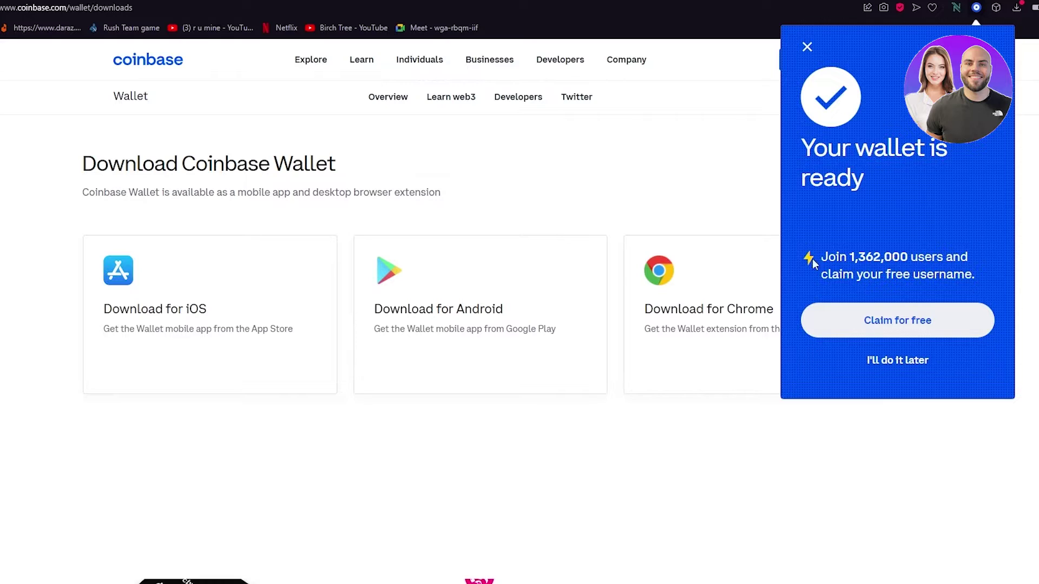
Skip the username claim, preview the Buy options, and return to Wallet 1's $0.00 home
left_click(898, 358)
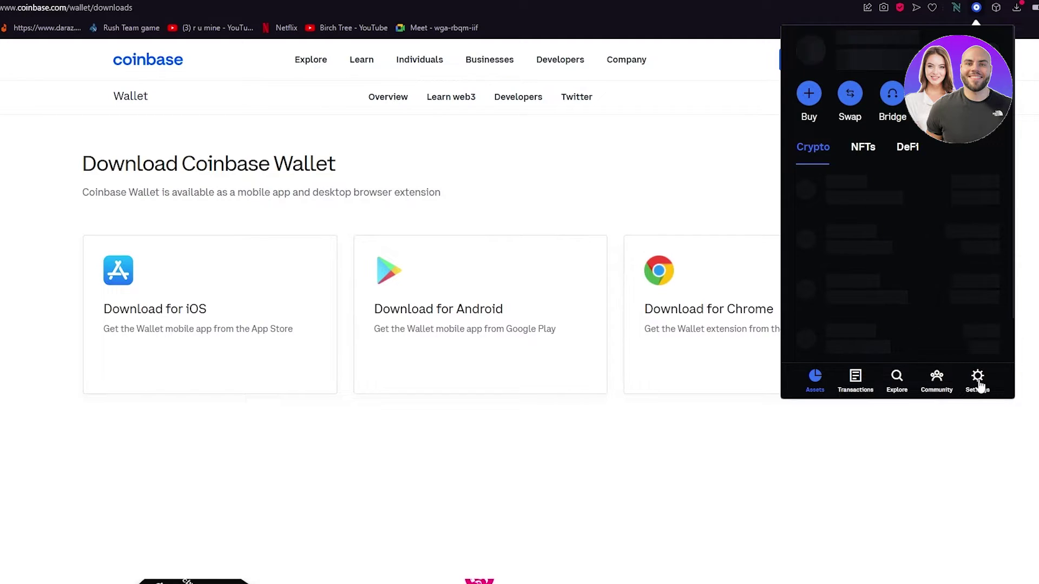
left_click(809, 95)
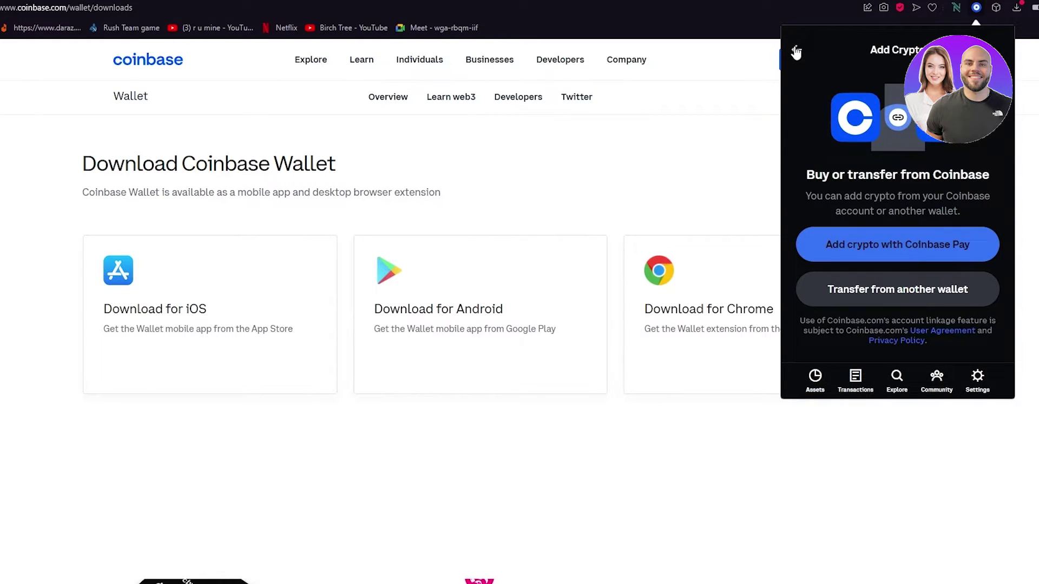
left_click(796, 52)
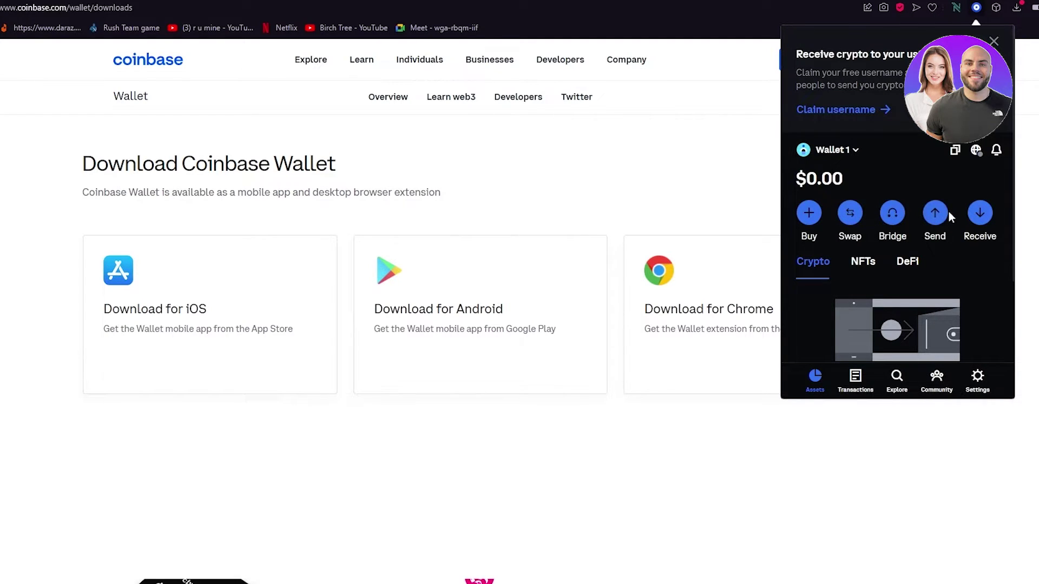
scroll(950, 262, "down", 2)
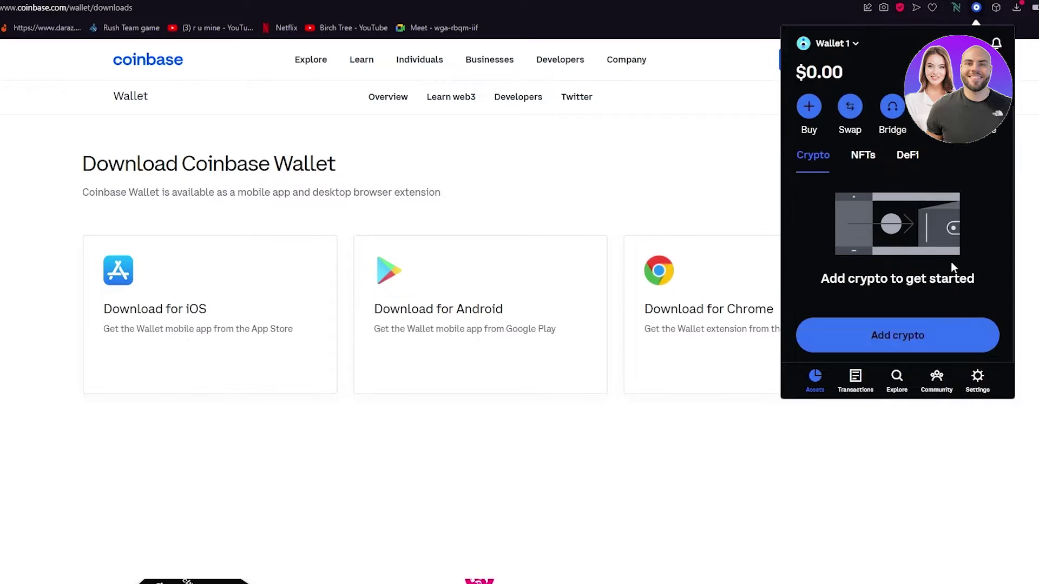
Open Settings, view Add & manage wallets and Wallet 1's details, then return to Settings
scroll(950, 261, "up", 1)
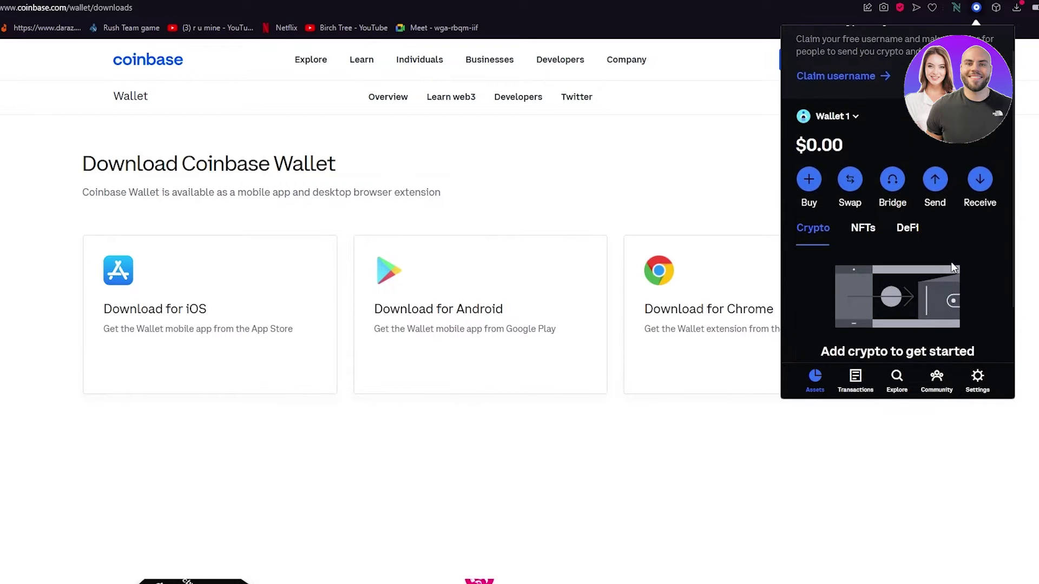
scroll(950, 261, "up", 1)
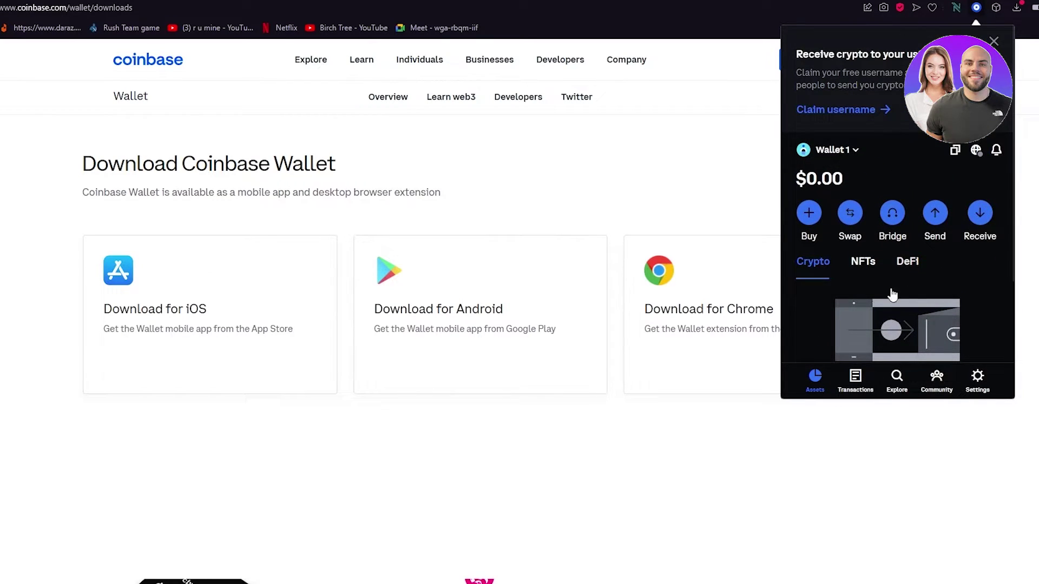
scroll(854, 279, "down", 2)
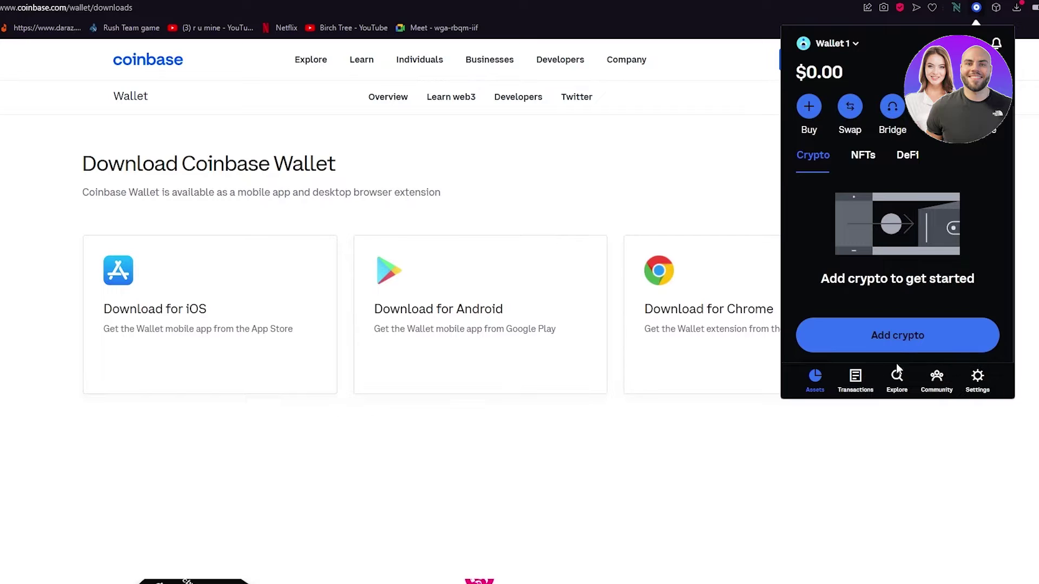
left_click(980, 380)
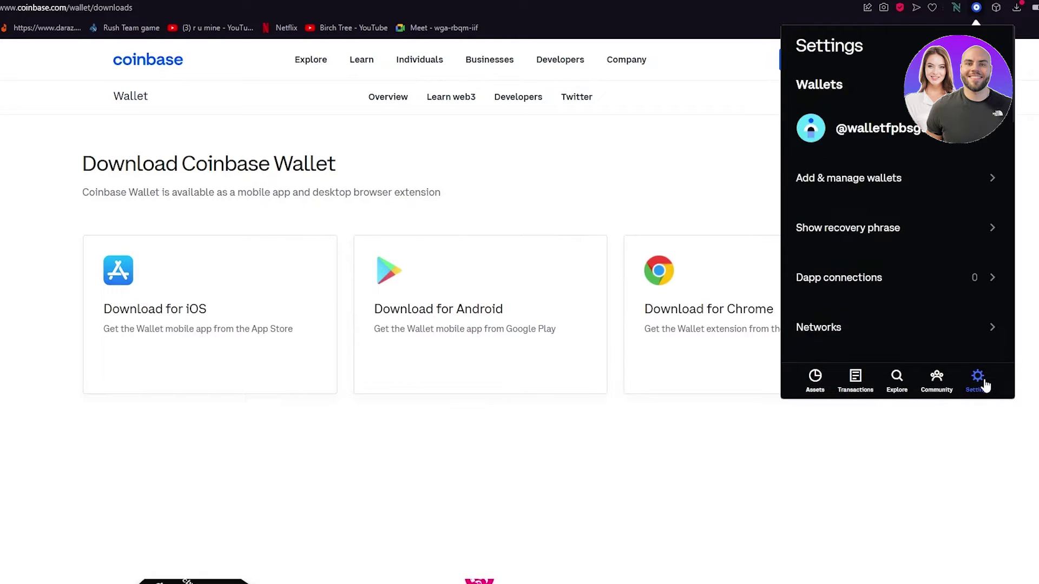
left_click(954, 187)
left_click(858, 121)
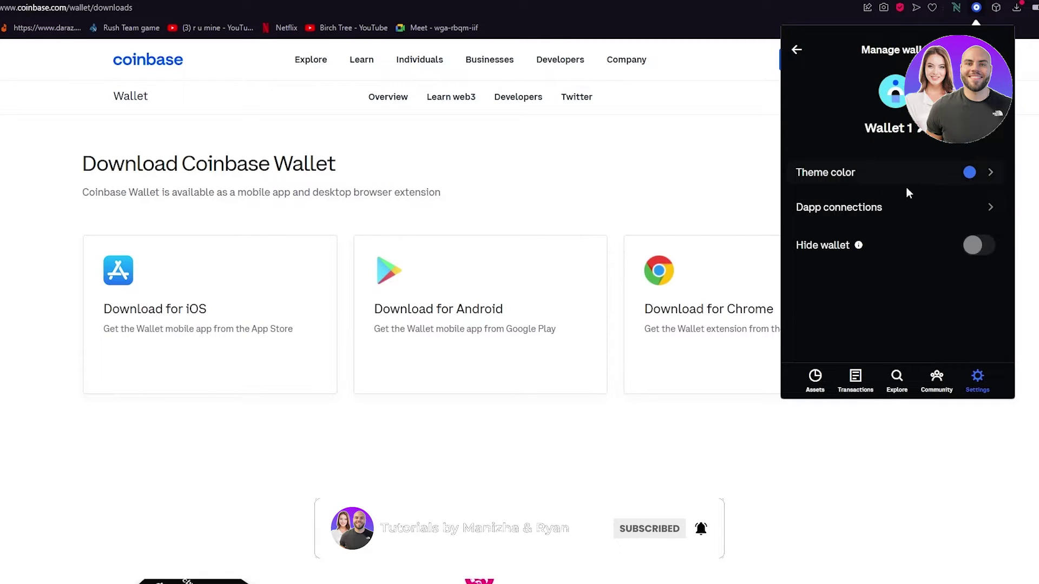
left_click(798, 49)
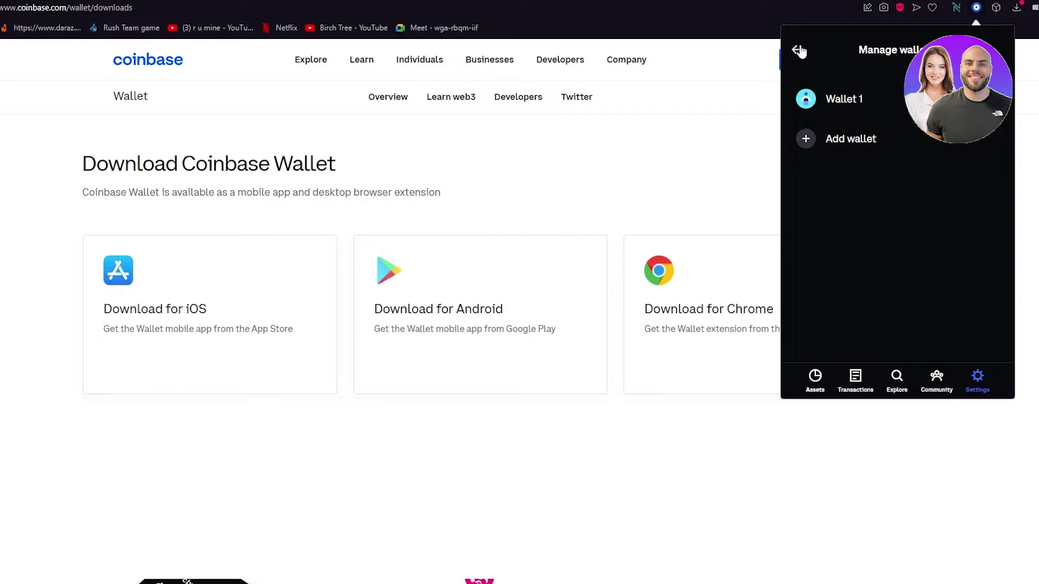
left_click(799, 50)
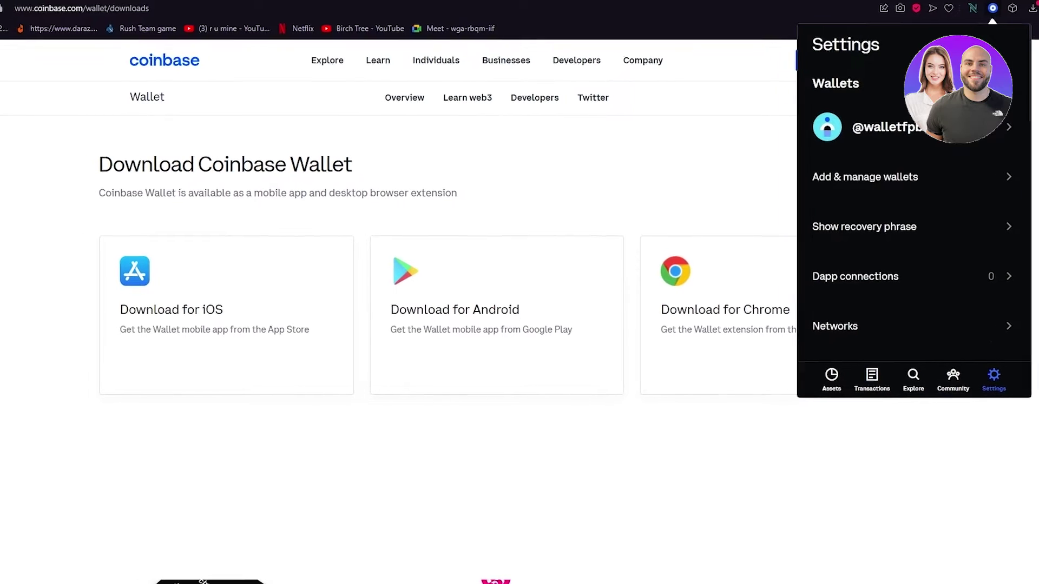
Load coinbase.com in a new tab, landing on the account's Home dashboard
key("ctrl+t")
type("coinbase")
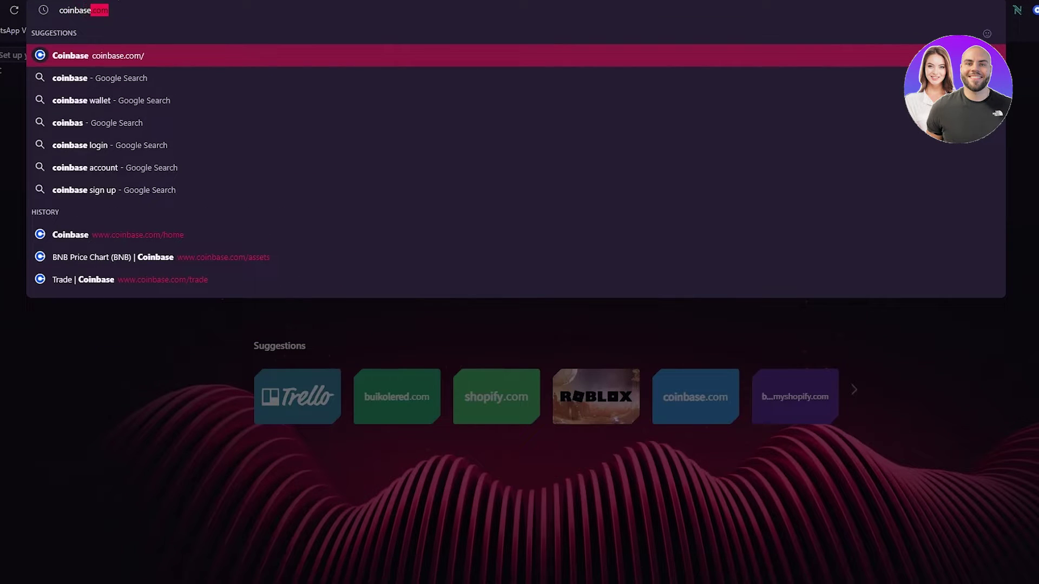
key("Return")
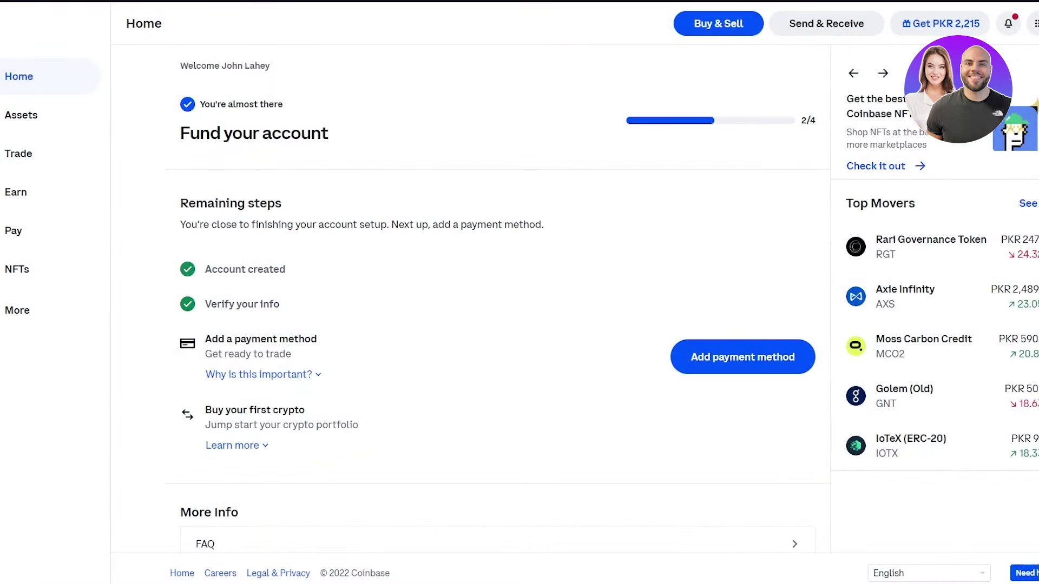
Browse the Coinbase Assets and Trade pages, then show Coinbase Wallet's Add crypto screen over Assets
left_click(79, 124)
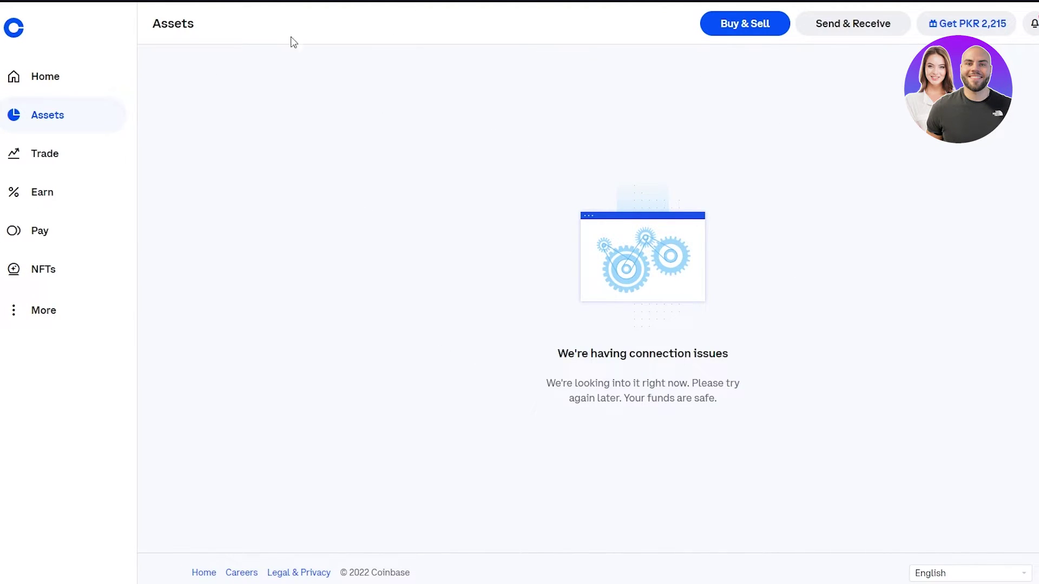
left_click(68, 169)
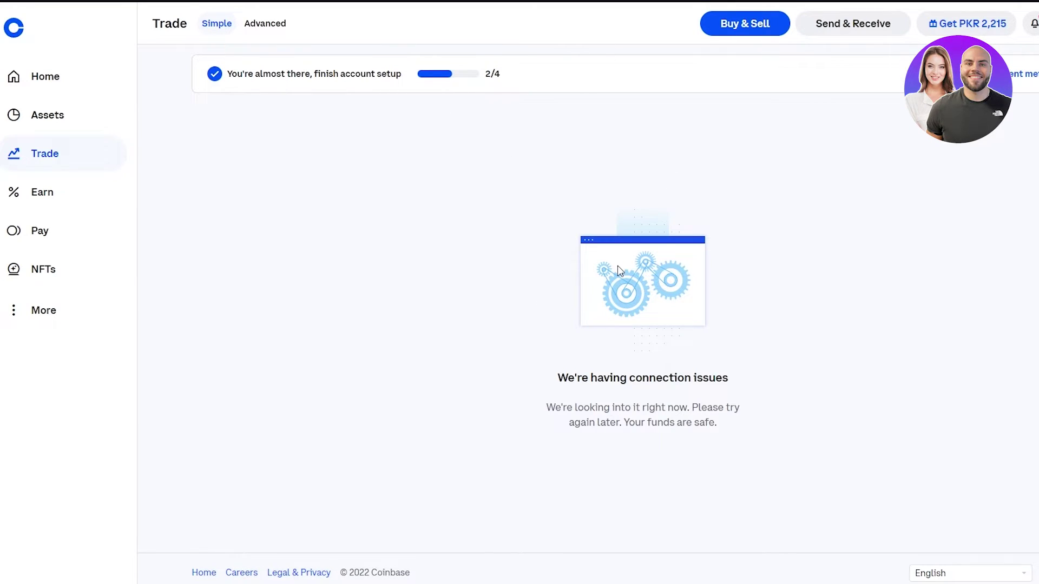
left_click(82, 117)
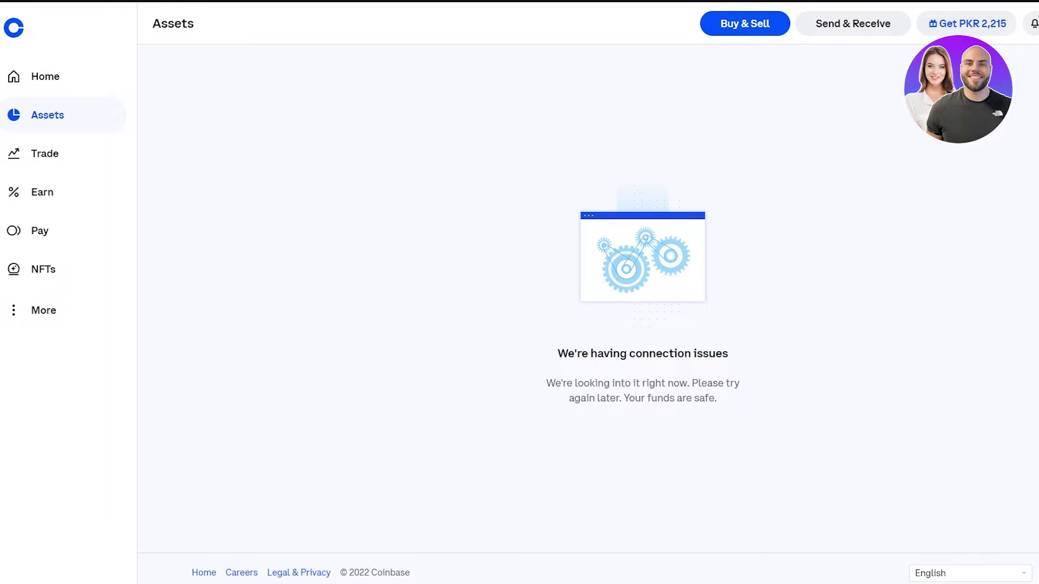
left_click(992, 7)
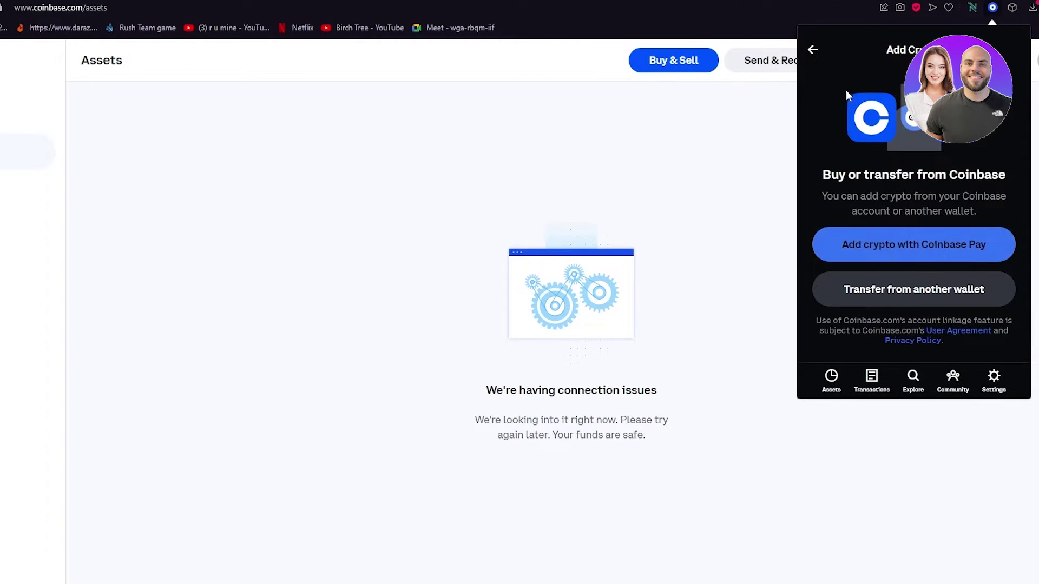
Show the wallet's Ethereum and Solana receiving addresses via the transfer-from-another-wallet option
left_click(814, 50)
left_click(826, 211)
left_click(939, 306)
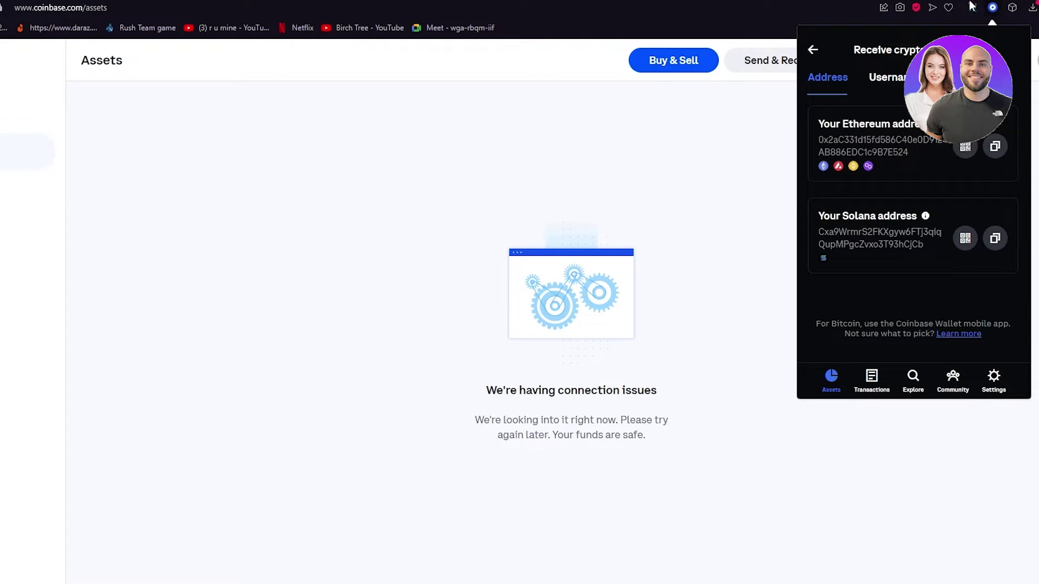
Paste the copied phrase into the other wallet's Send address field, then close that popup
left_click(973, 8)
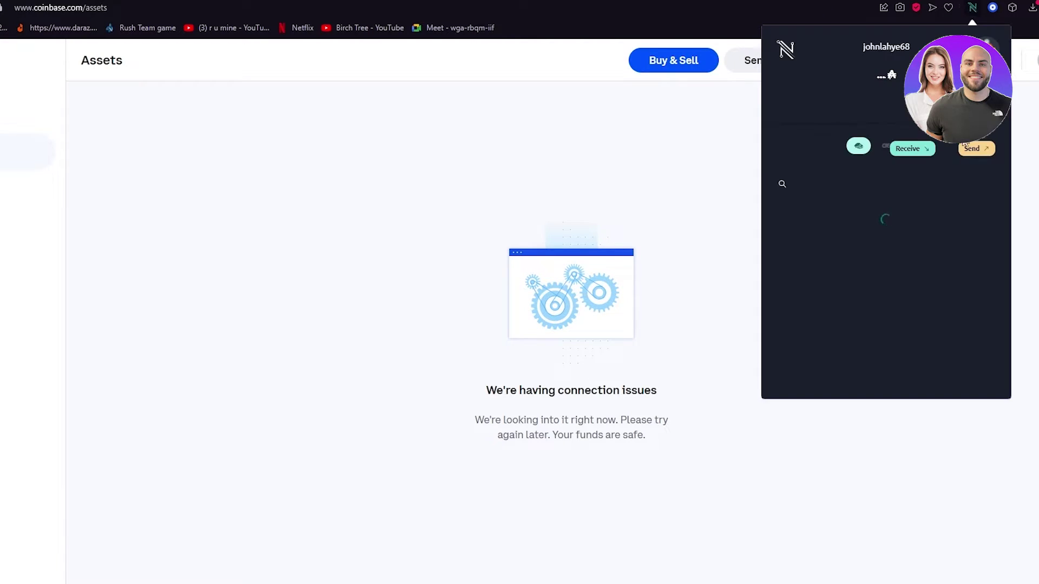
left_click(981, 149)
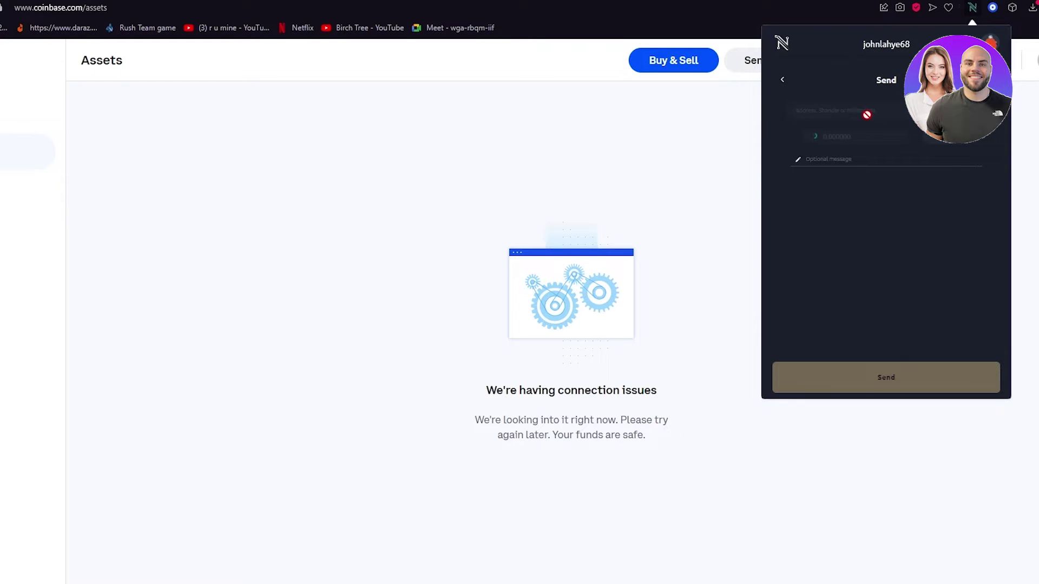
left_click(866, 163)
left_click(836, 112)
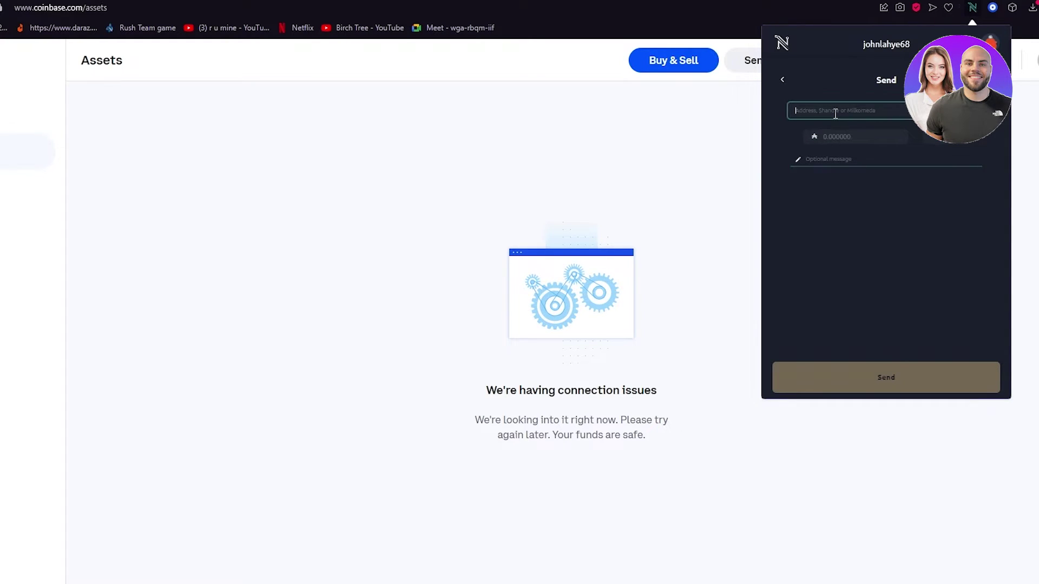
key("ctrl+v")
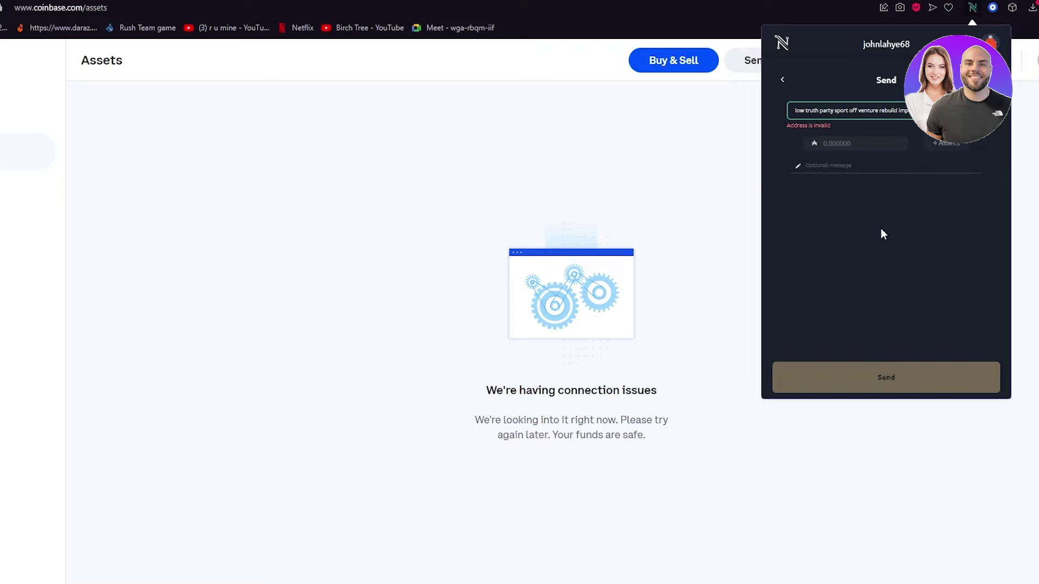
left_click(739, 172)
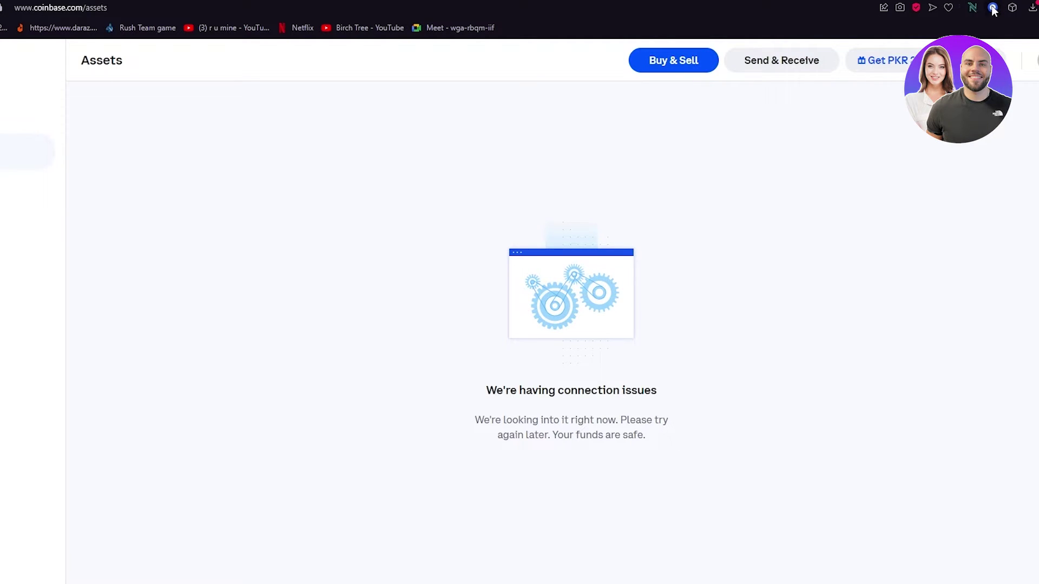
Go back to Add crypto in Coinbase Wallet and choose Add crypto with Coinbase Pay
left_click(994, 9)
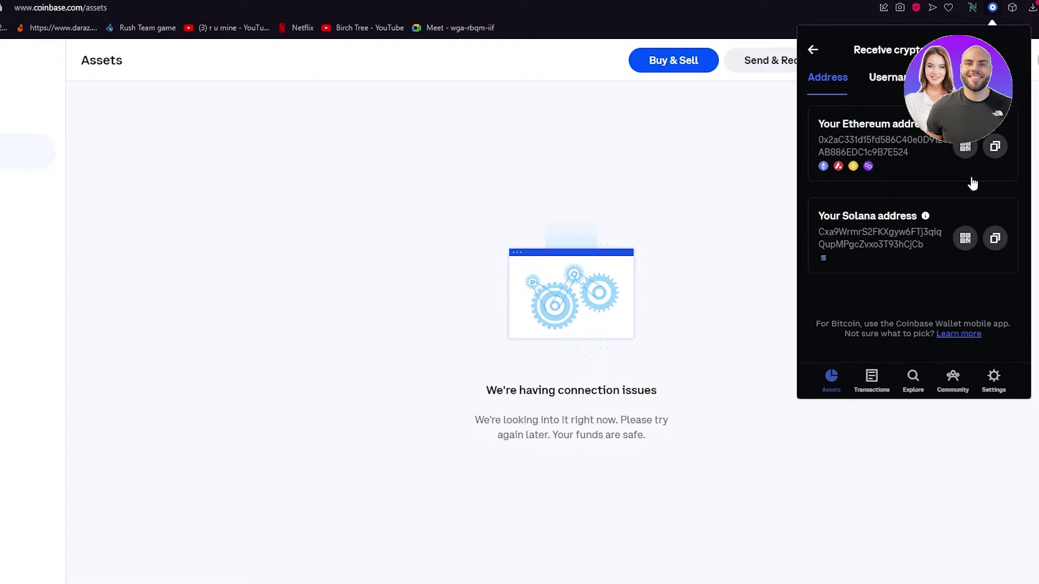
left_click(813, 49)
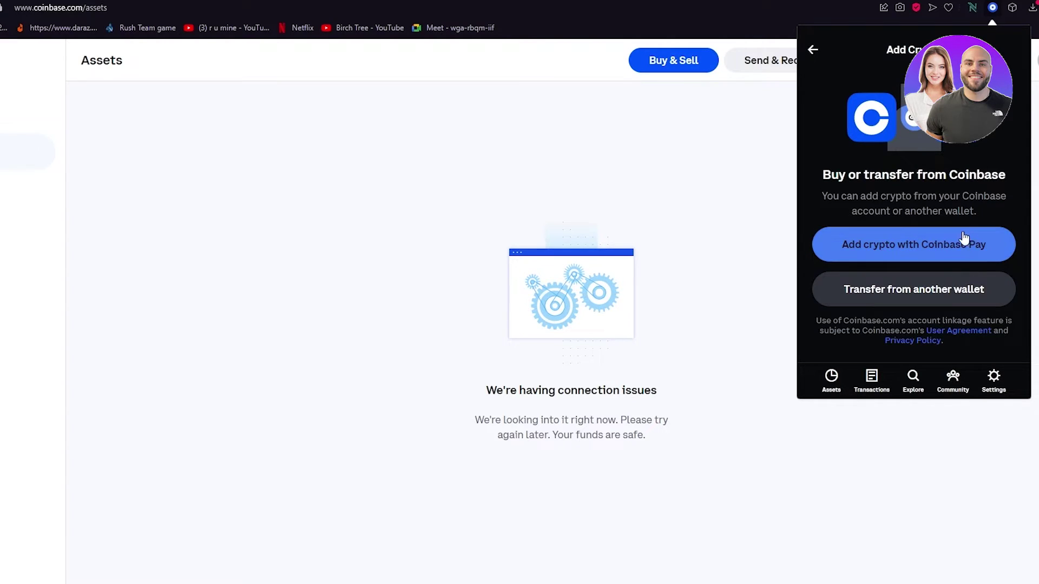
left_click(892, 253)
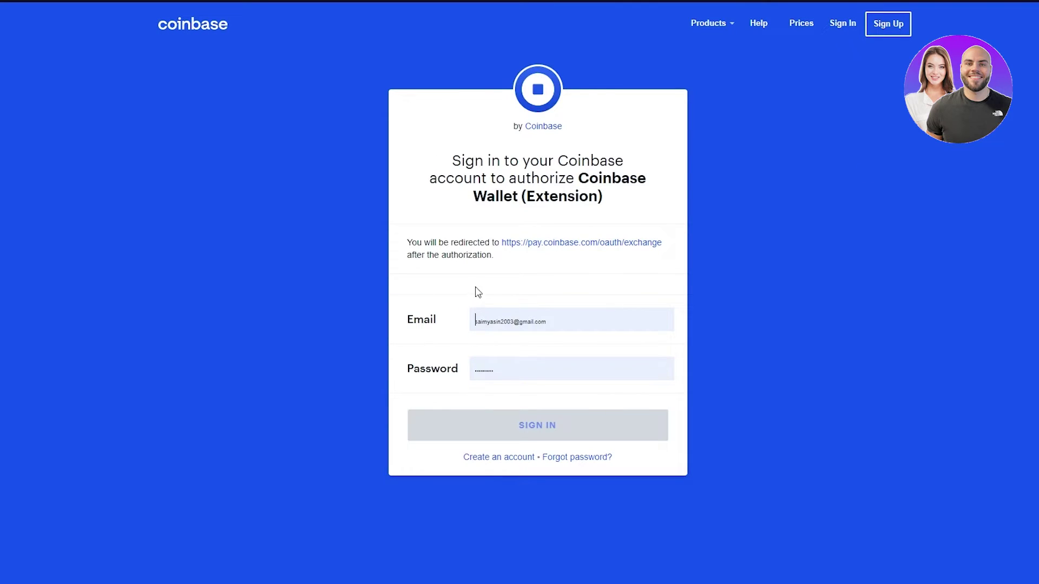
Sign in with the autofilled credentials and submit the SMS two-step verification code
left_click(371, 291)
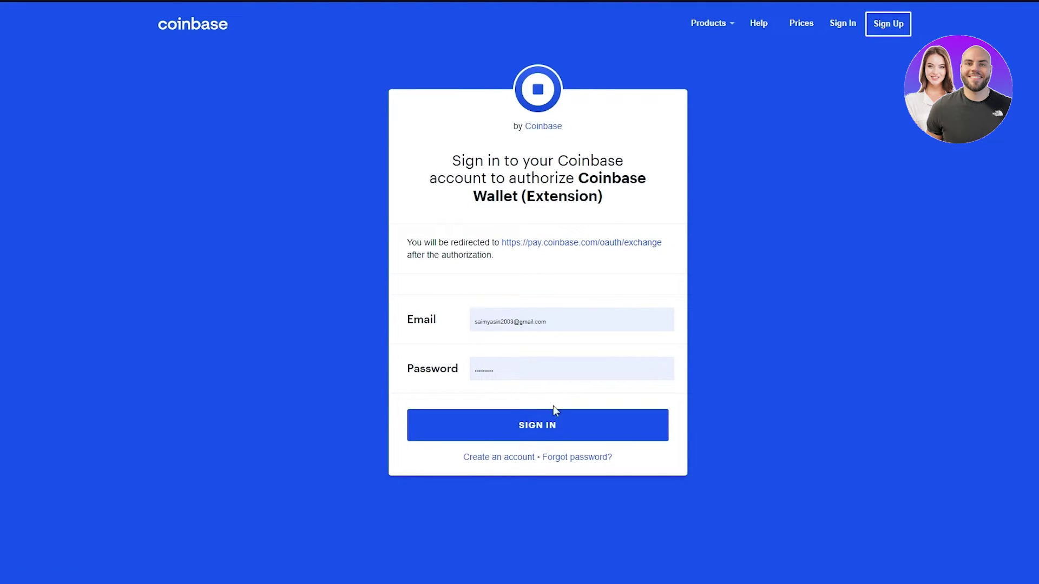
left_click(557, 439)
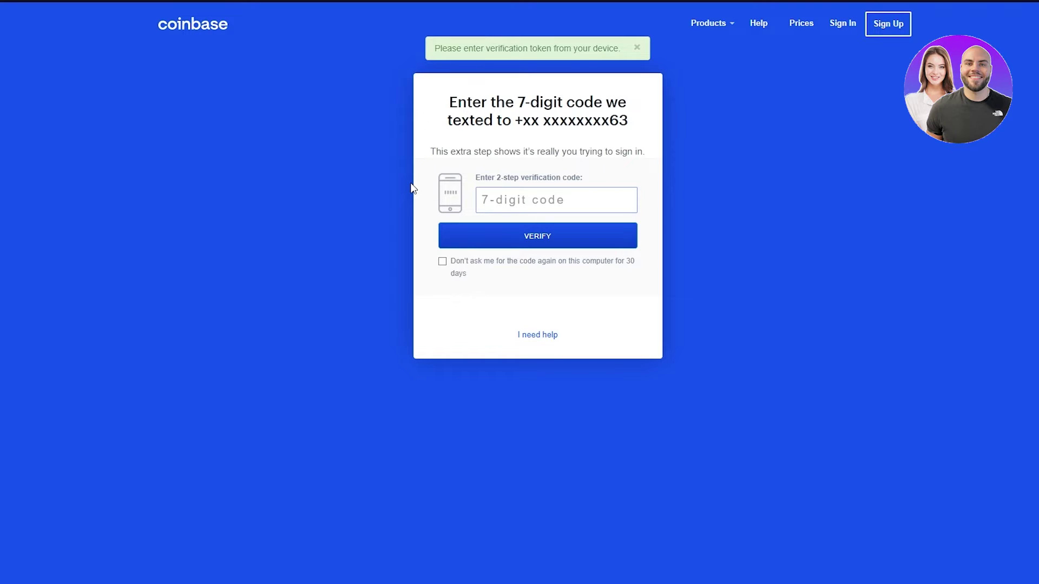
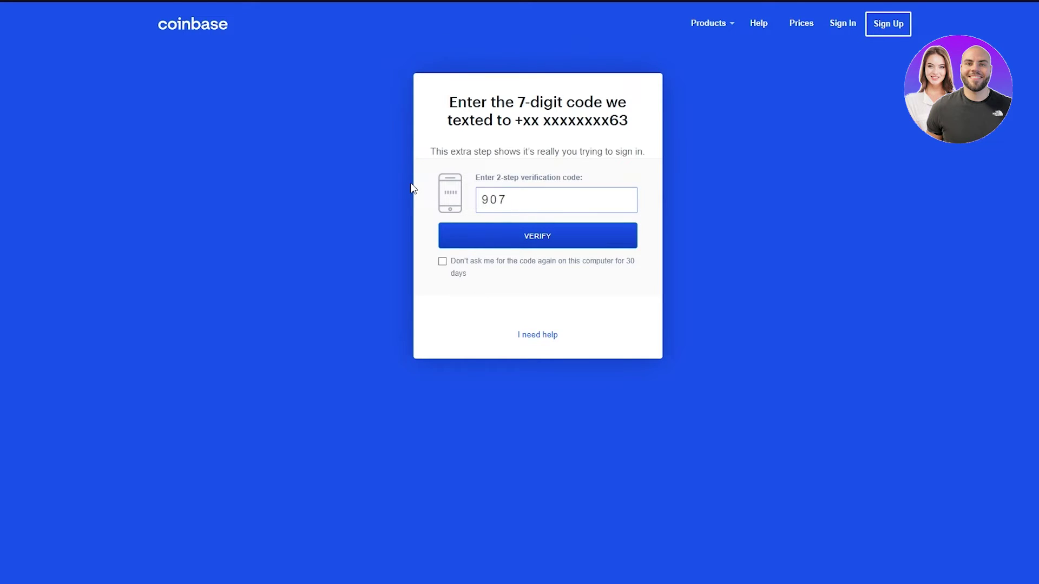
left_click(580, 241)
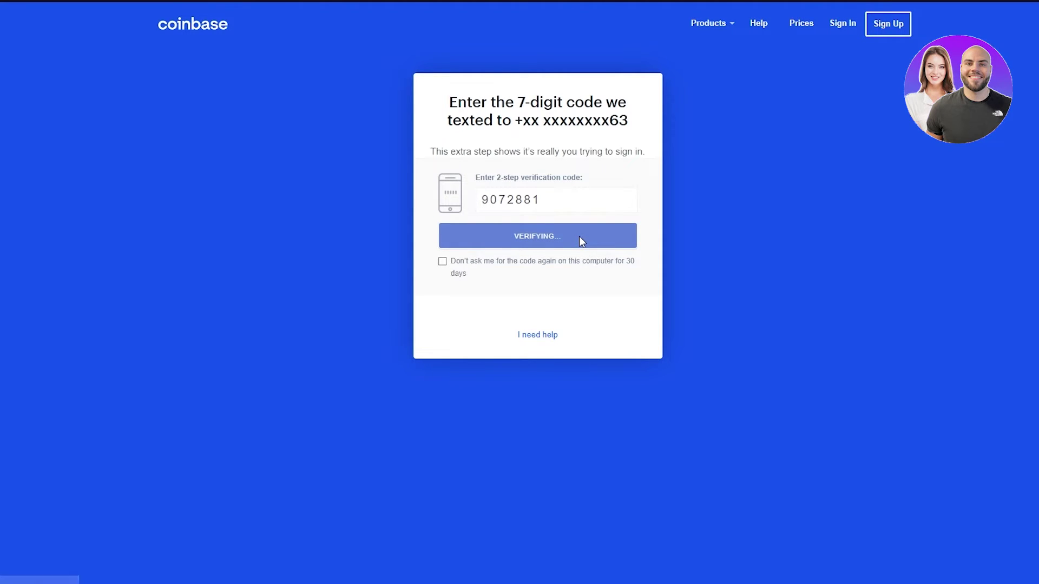
scroll(581, 241, "down", 2)
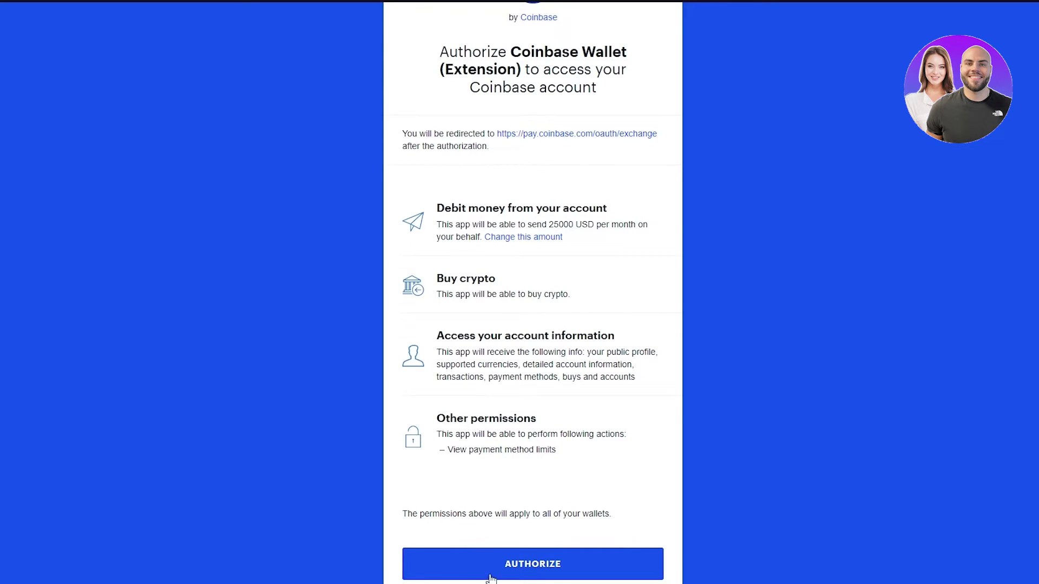
Authorize Coinbase Wallet (Extension) to access the Coinbase account
left_click(538, 570)
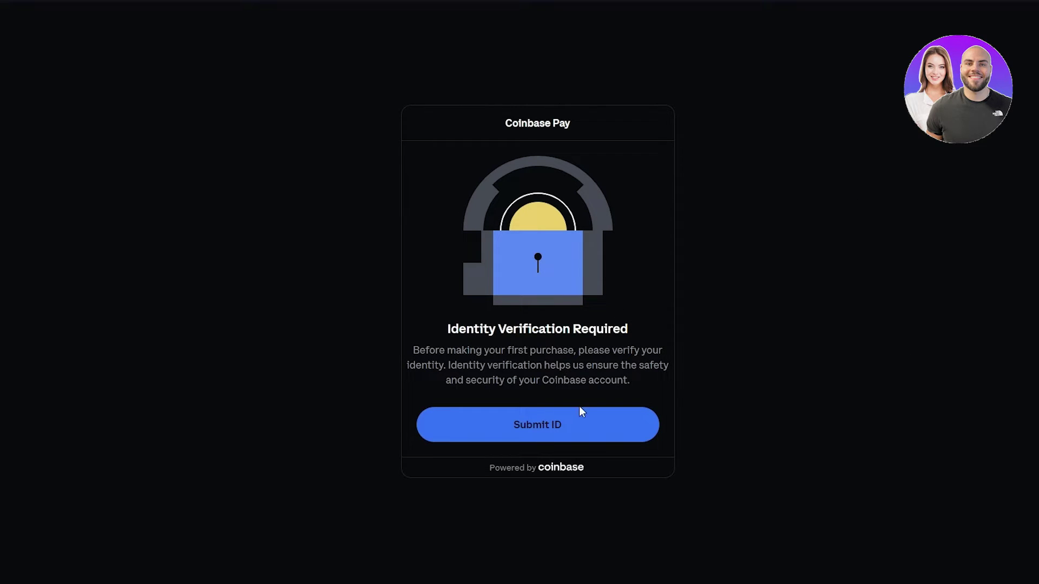
Start Submit ID, then return the Coinbase Wallet panel to Wallet 1's $0.00 home
left_click(582, 422)
left_click(627, 1)
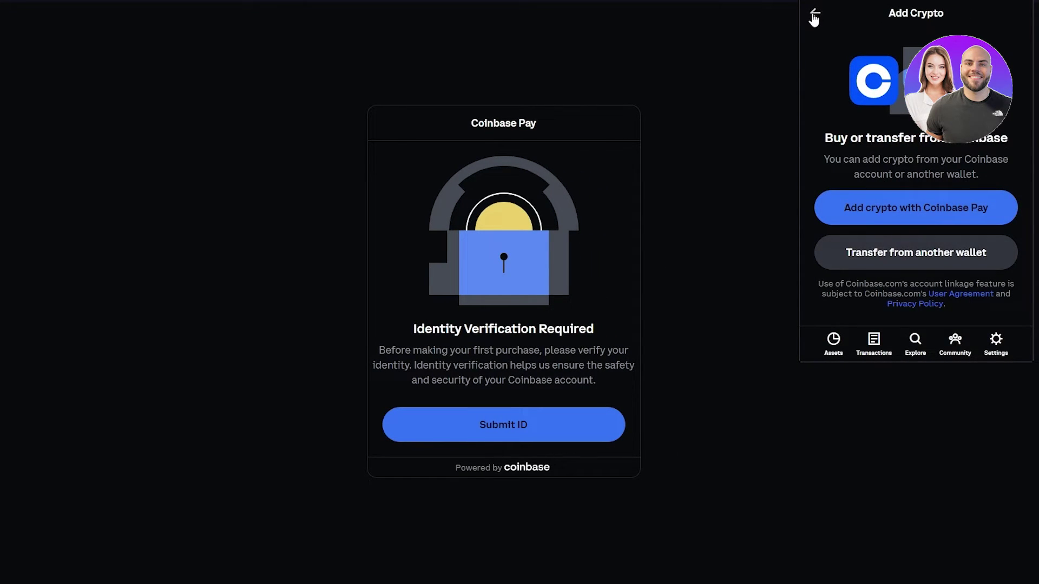
left_click(814, 14)
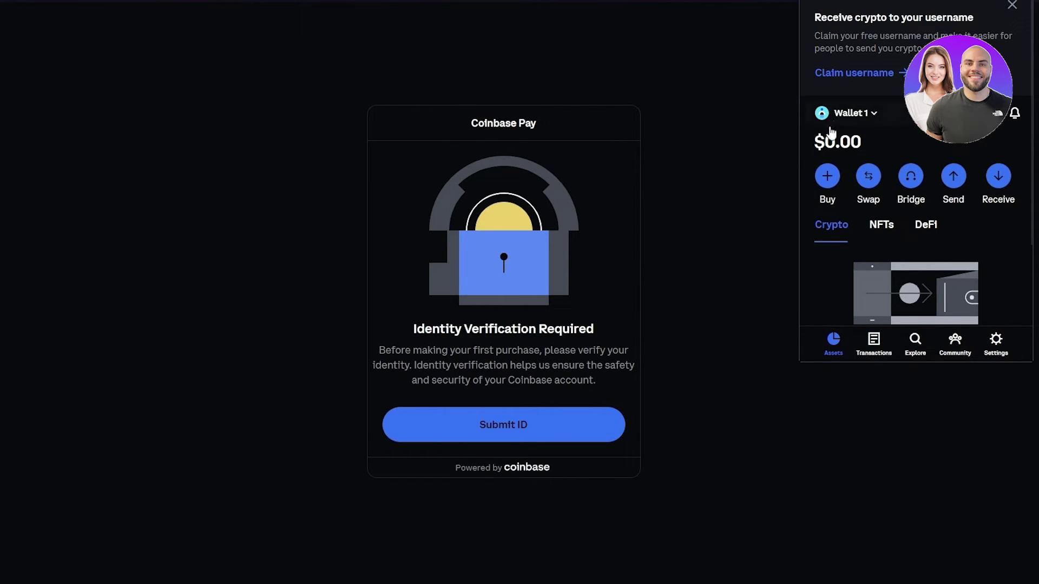
Peek at the Buy options, then scroll through the wallet's Crypto and NFTs views
left_click(827, 176)
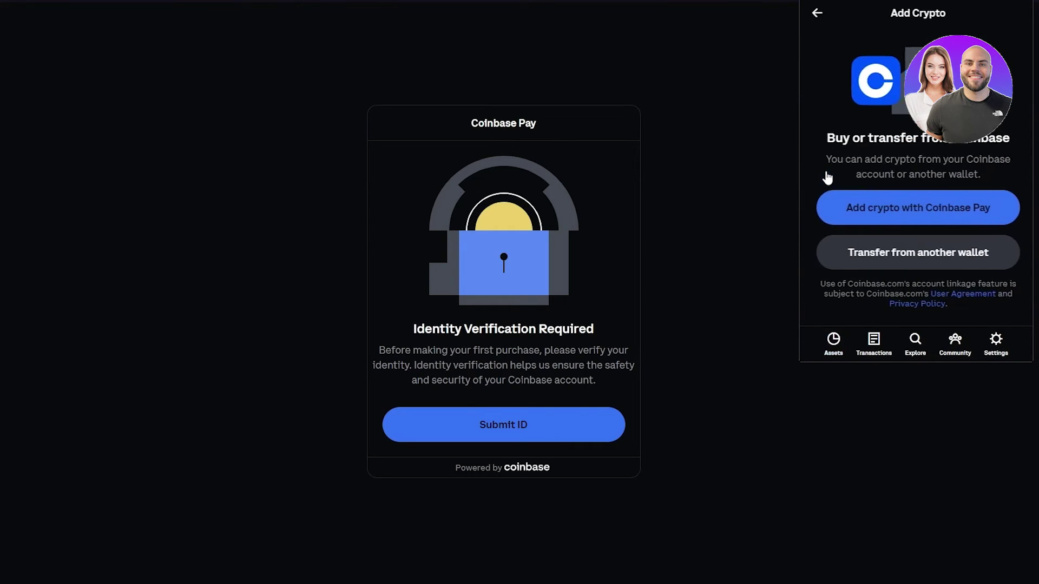
left_click(815, 15)
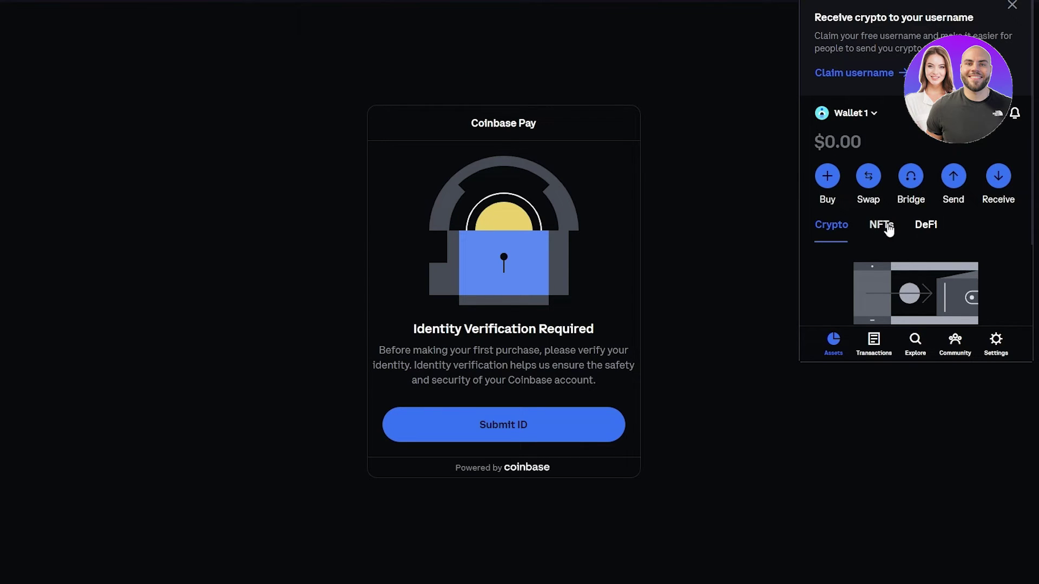
scroll(886, 230, "down", 2)
scroll(885, 223, "up", 2)
left_click(883, 228)
scroll(946, 259, "down", 2)
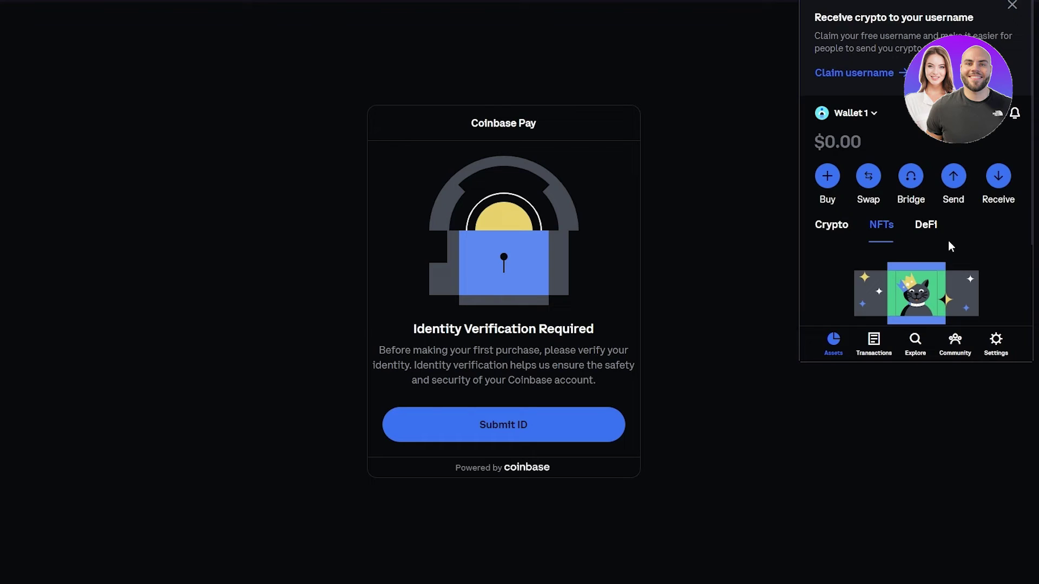
scroll(951, 246, "down", 2)
scroll(950, 246, "up", 2)
scroll(898, 287, "down", 2)
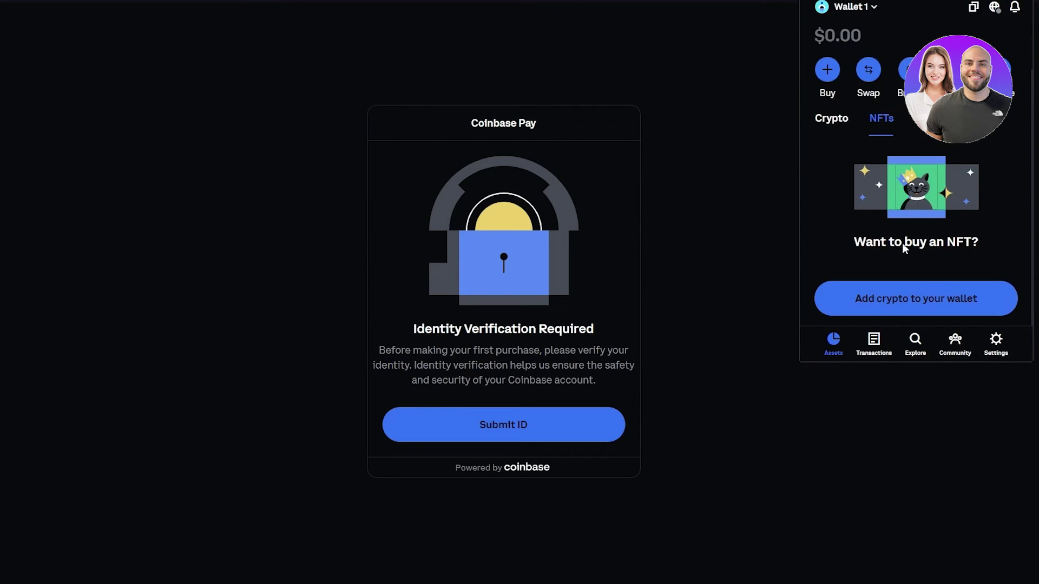
Check the DeFi tab, switch back through NFTs to Crypto, then view the empty Transactions history
left_click(925, 117)
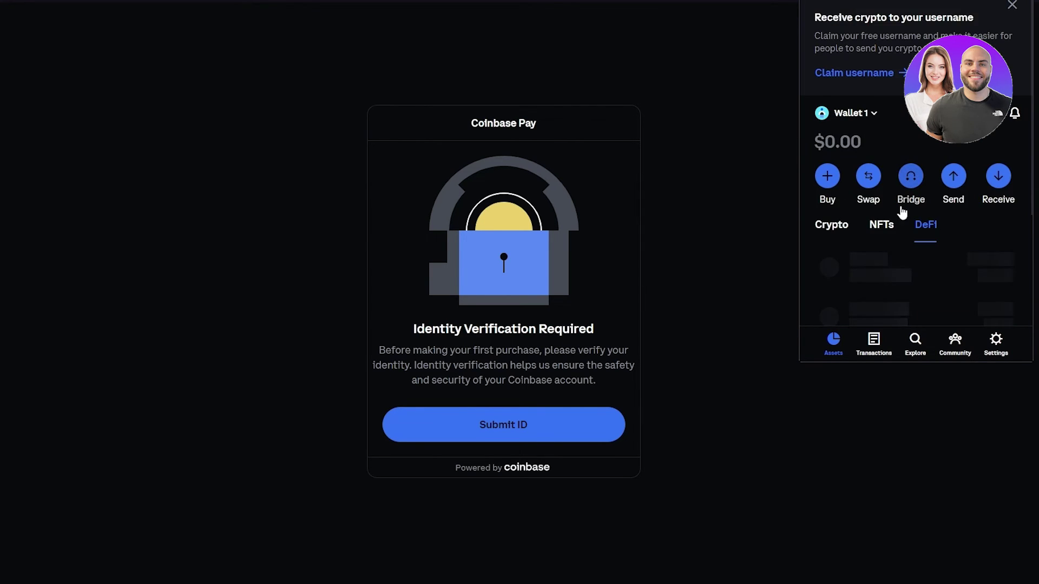
scroll(901, 211, "down", 1)
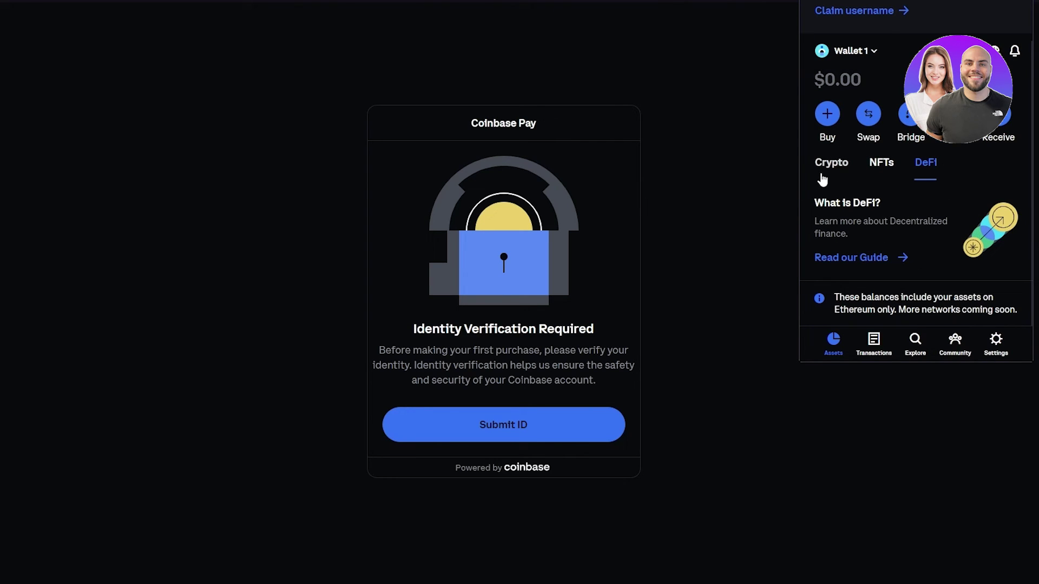
left_click(881, 164)
left_click(843, 235)
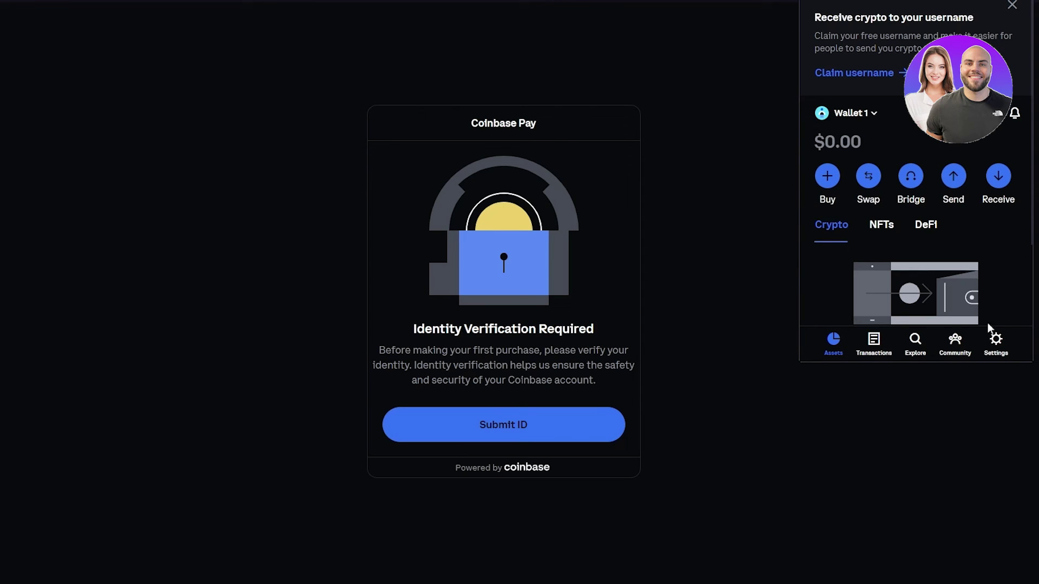
left_click(873, 341)
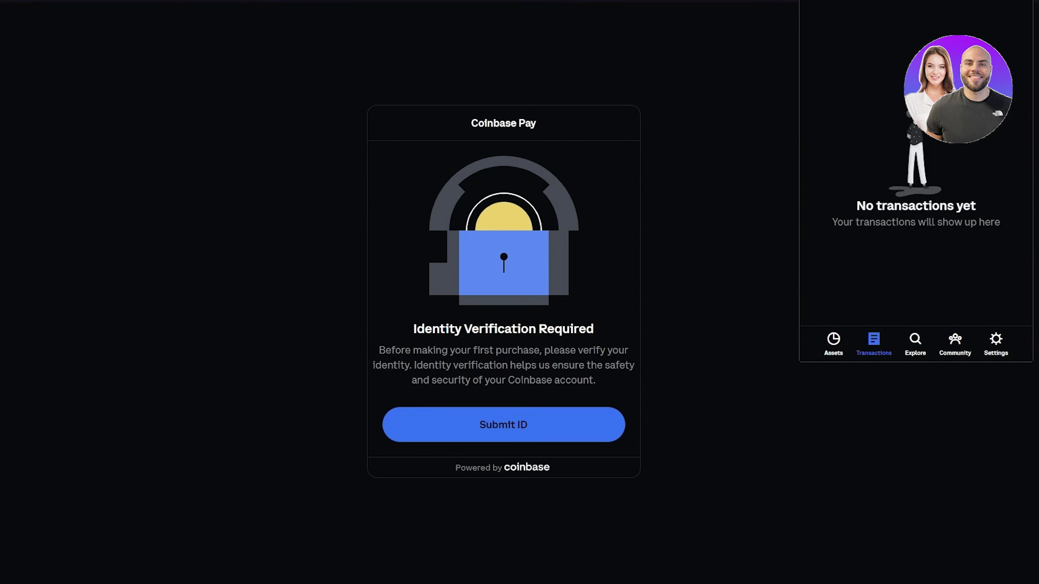